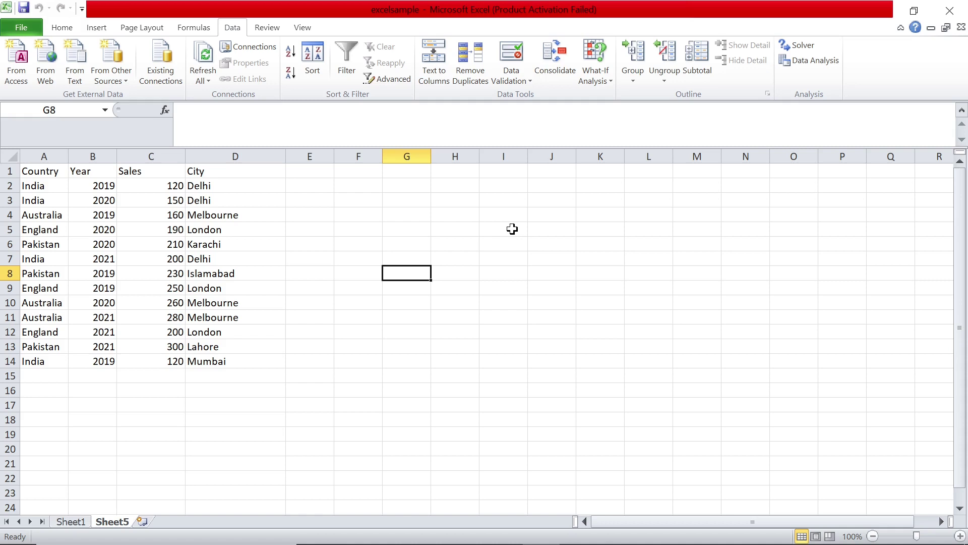
Copy the Country values in A1:A14
key("Up")
key("Up")
key("Up")
key("Up")
key("Up")
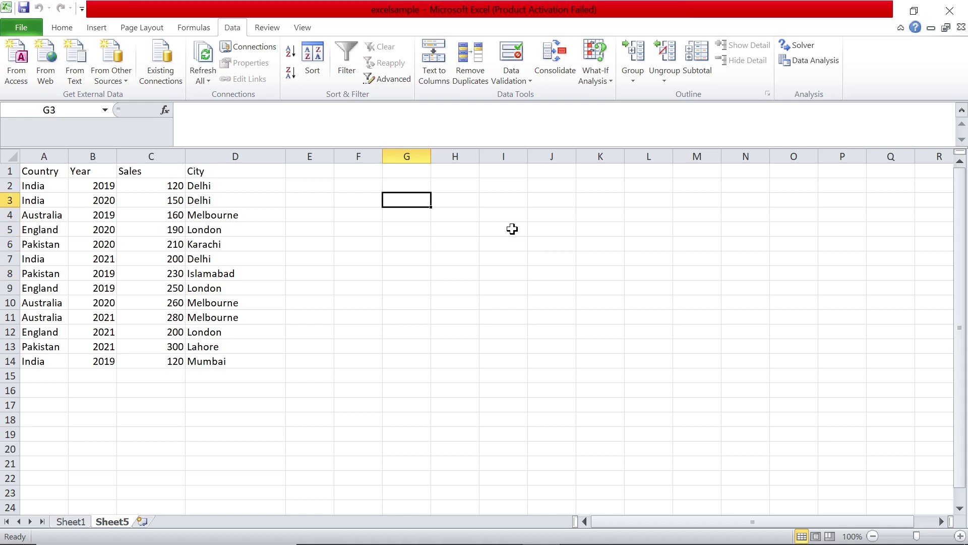
key("Left")
key("Right")
key("Left")
key("Left")
key("Left")
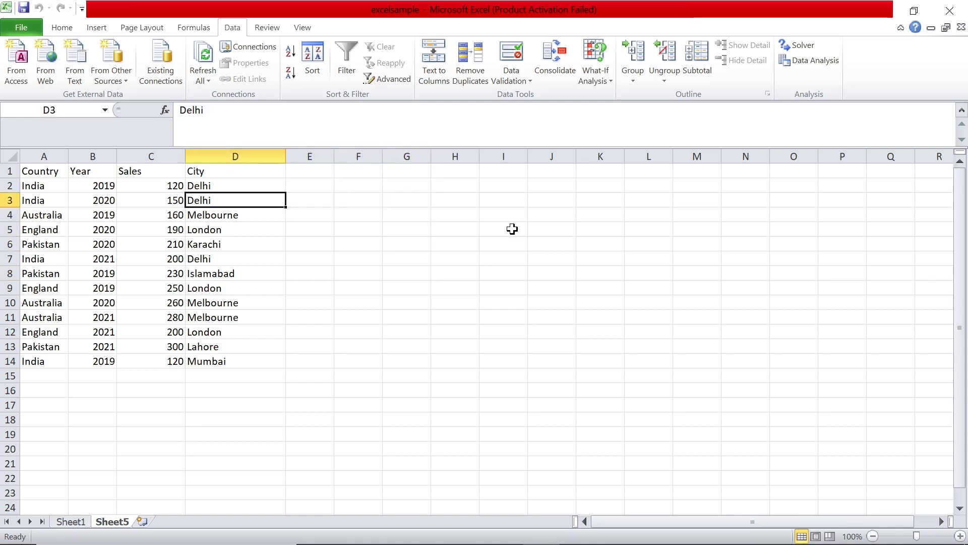
key("Left")
key("Left")
key("Right")
key("Right")
key("Right")
key("Right")
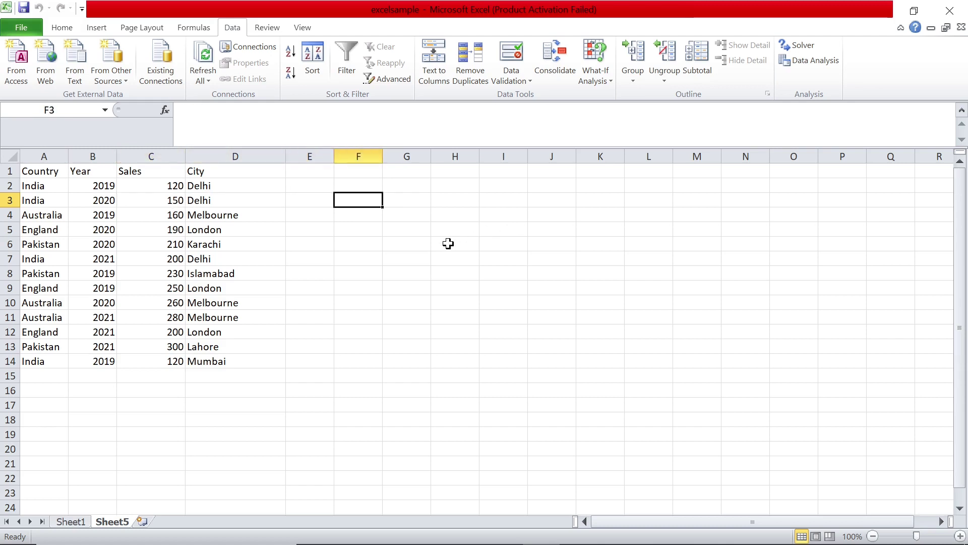
left_click_drag(50, 158, 42, 332)
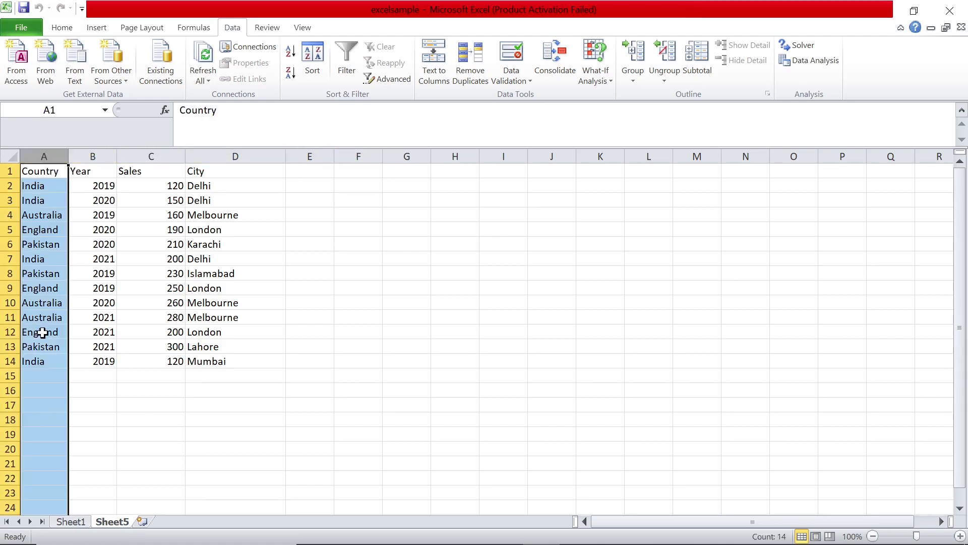
left_click(270, 273)
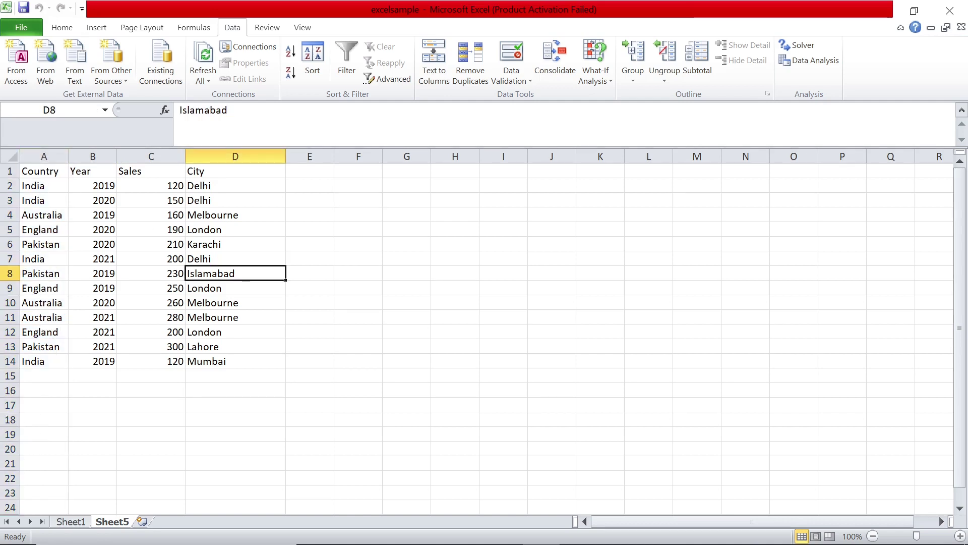
left_click_drag(44, 170, 36, 362)
key("ctrl+c")
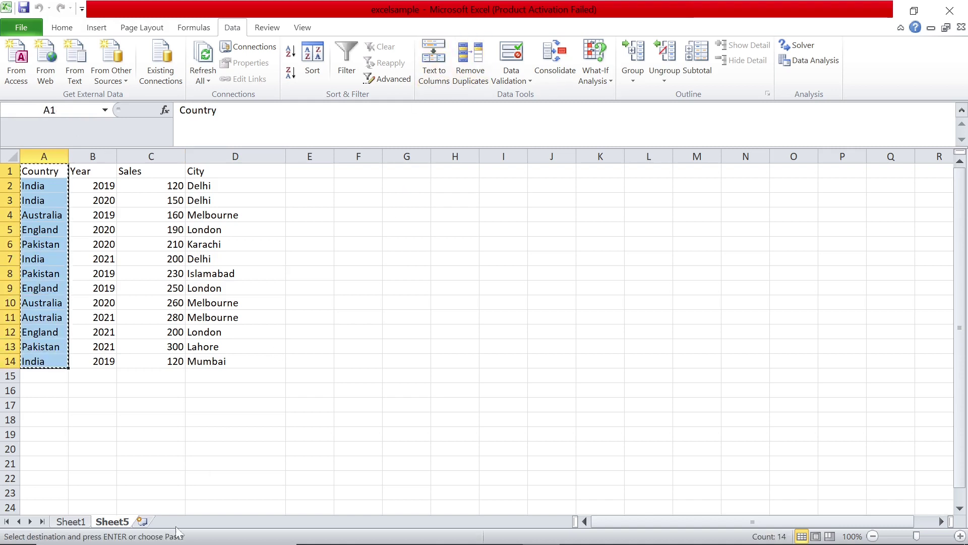
Paste the countries into a new Sheet7, remove duplicates, and return to Sheet5
left_click(142, 522)
key("ctrl+v")
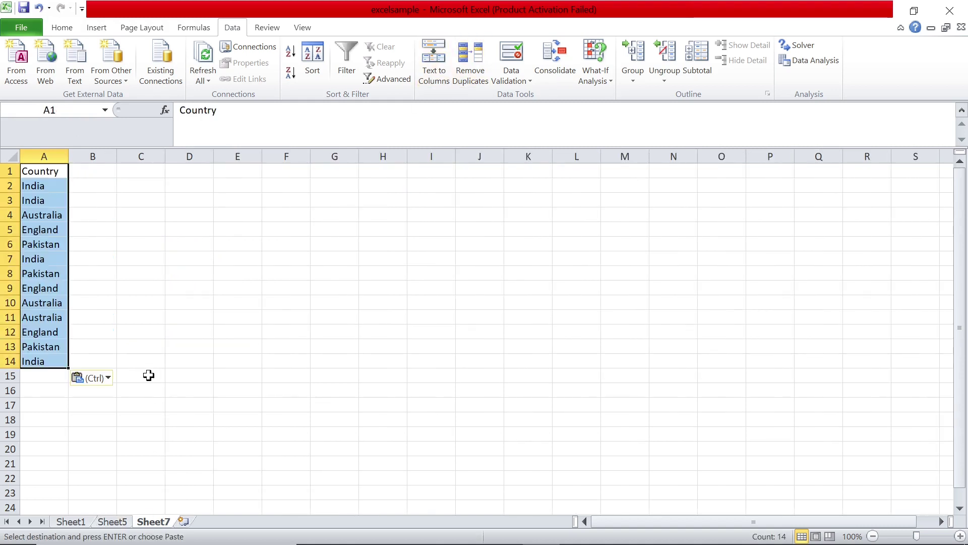
left_click(478, 81)
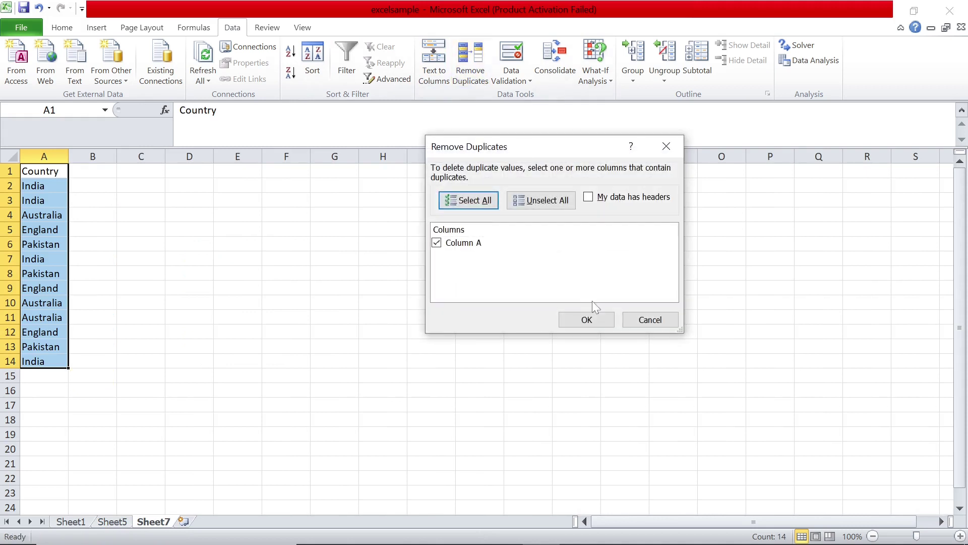
left_click(587, 320)
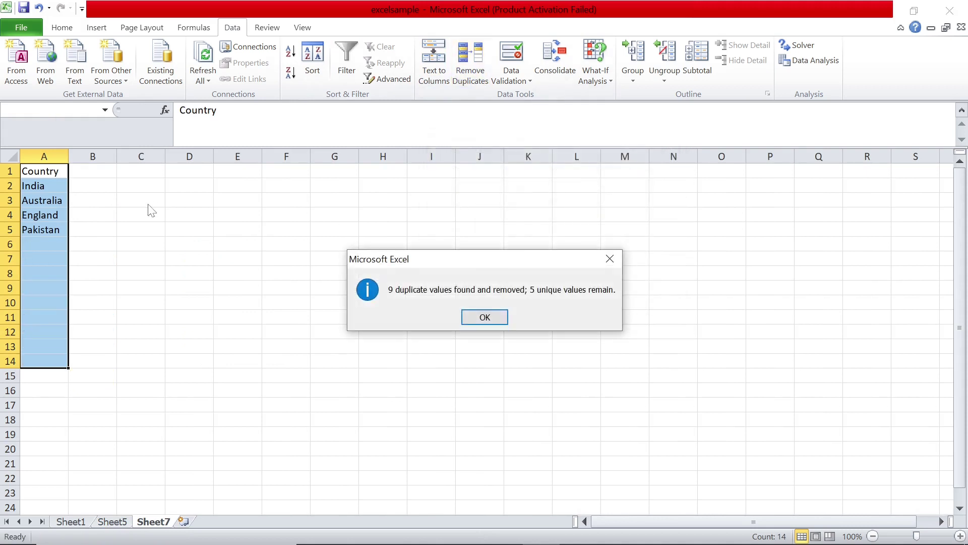
left_click(485, 318)
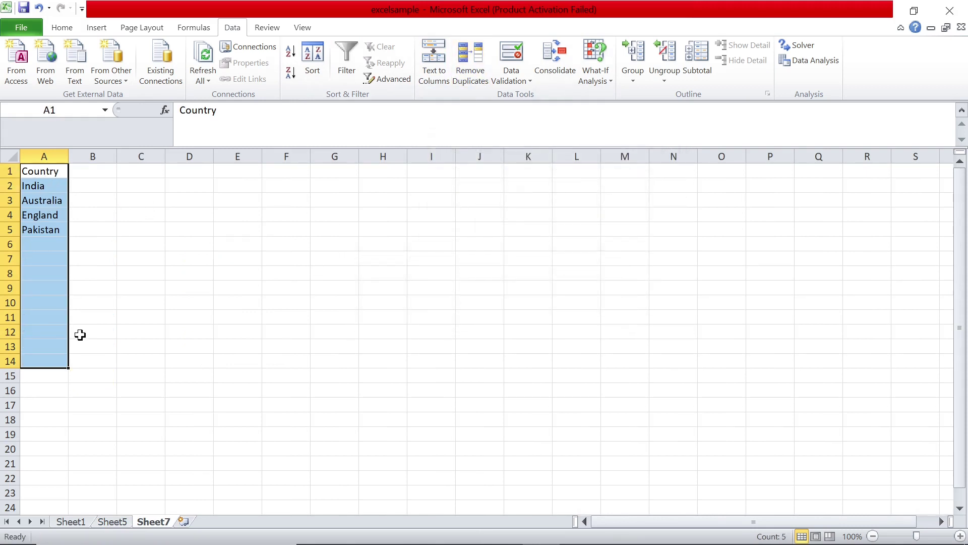
left_click(112, 522)
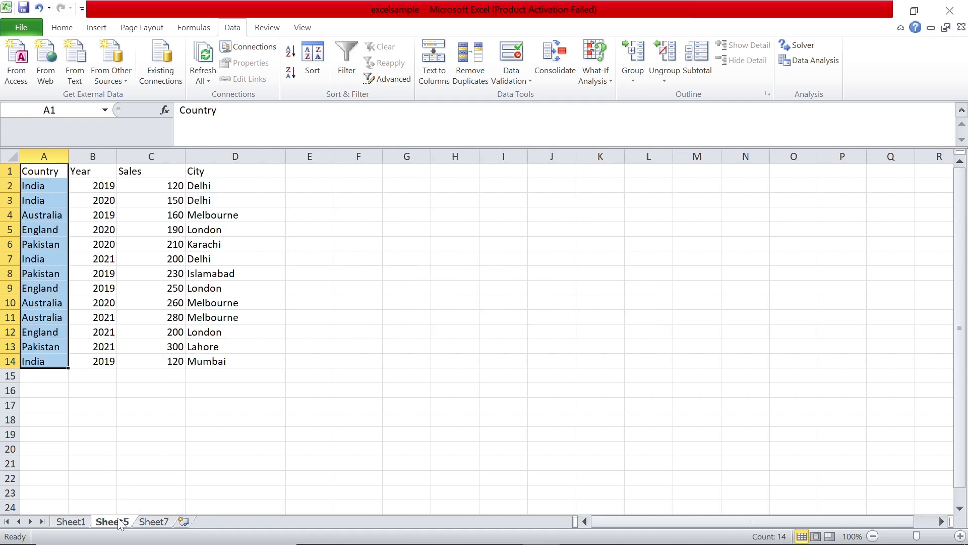
Add a List validation to H3 sourced from Sheet7!$A$2:$A$5 and choose Australia
left_click(459, 199)
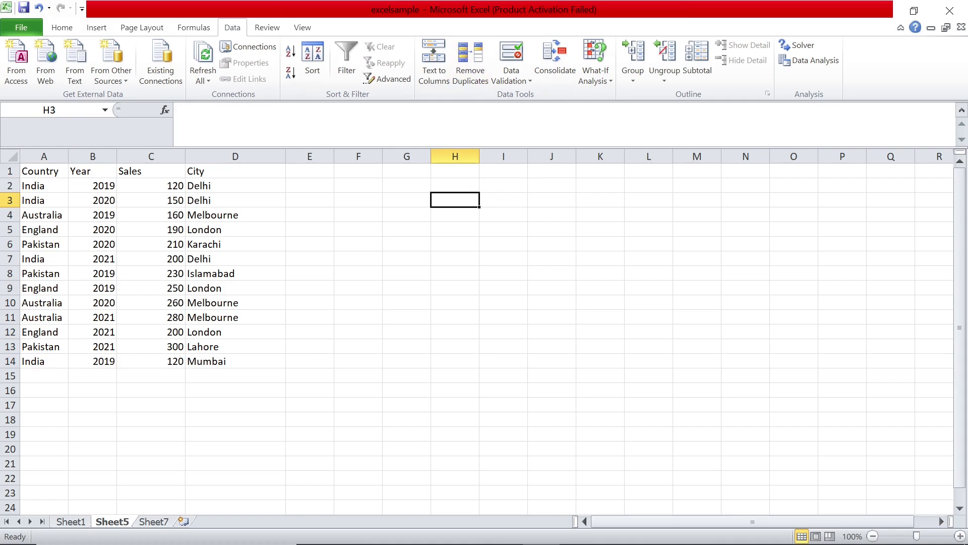
left_click(504, 80)
left_click(527, 96)
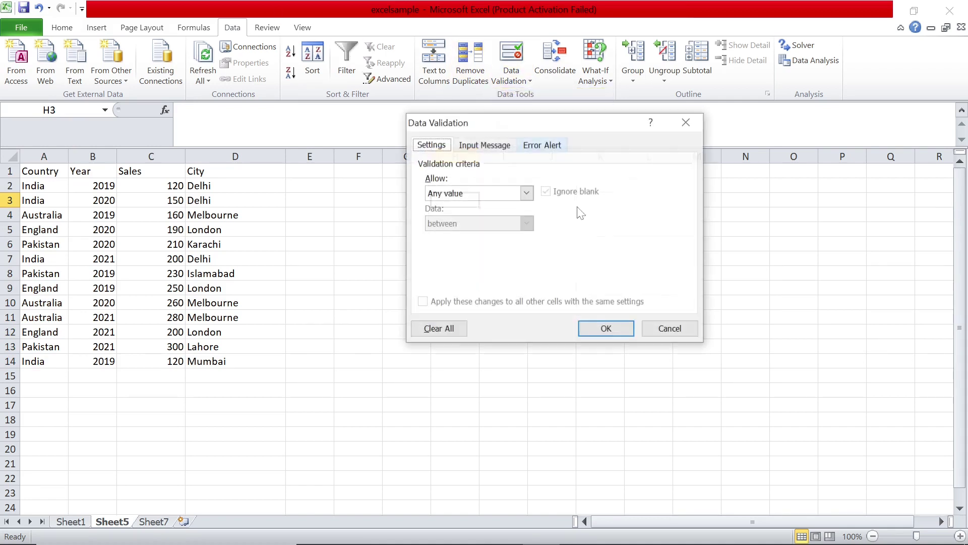
left_click(516, 191)
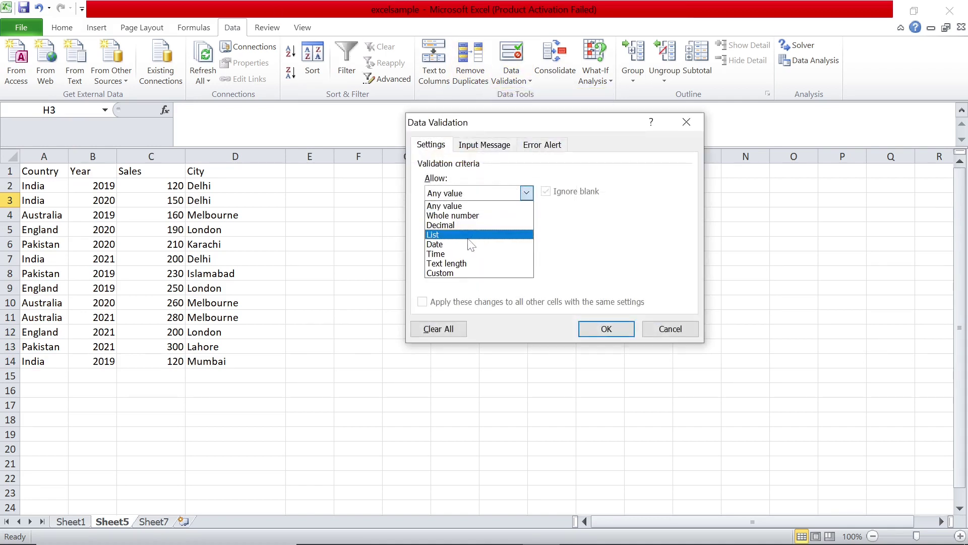
left_click(497, 235)
left_click(608, 252)
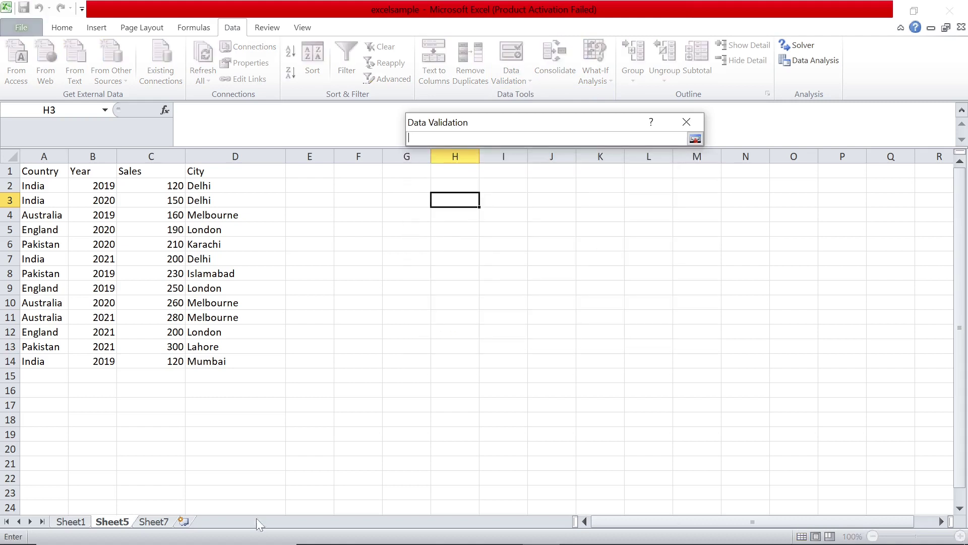
left_click(159, 522)
left_click_drag(54, 187, 56, 228)
left_click(696, 139)
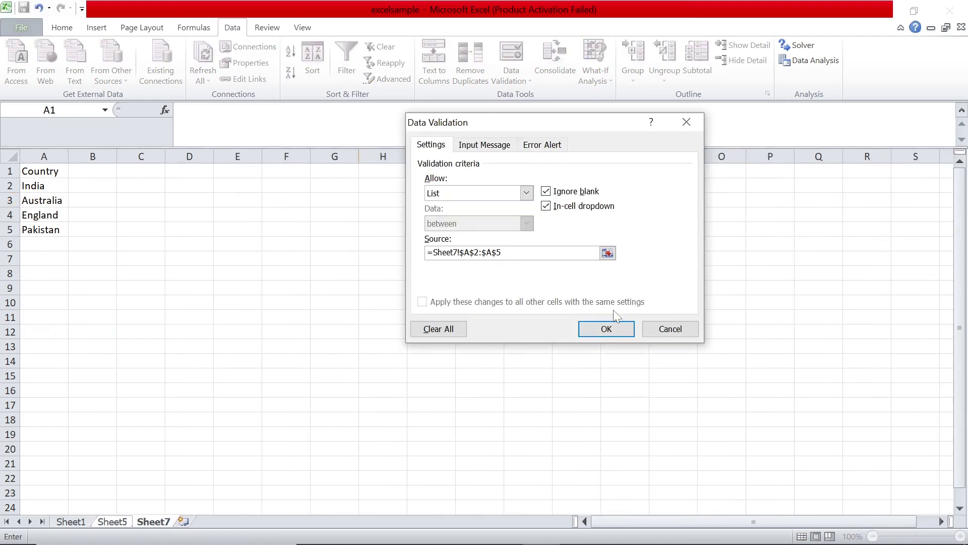
left_click(608, 326)
left_click(482, 201)
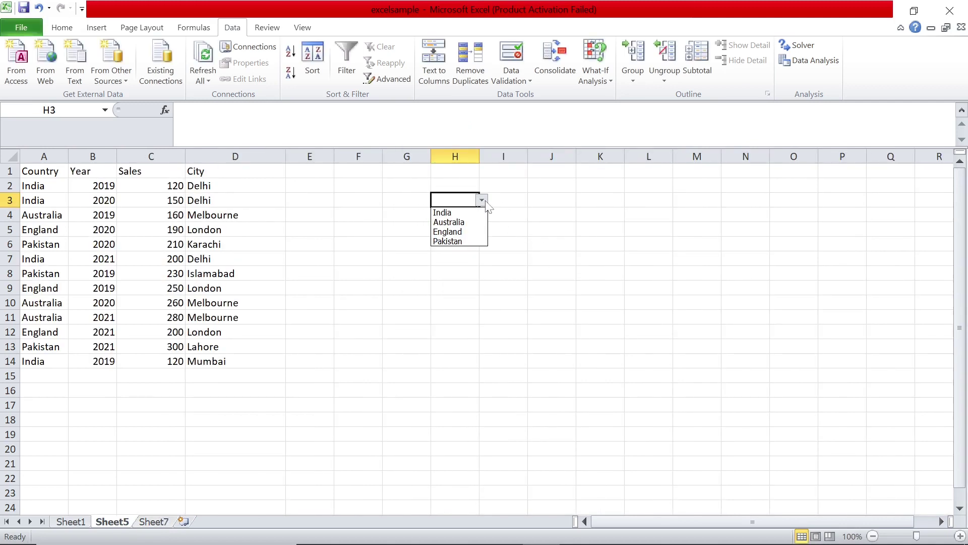
left_click(465, 218)
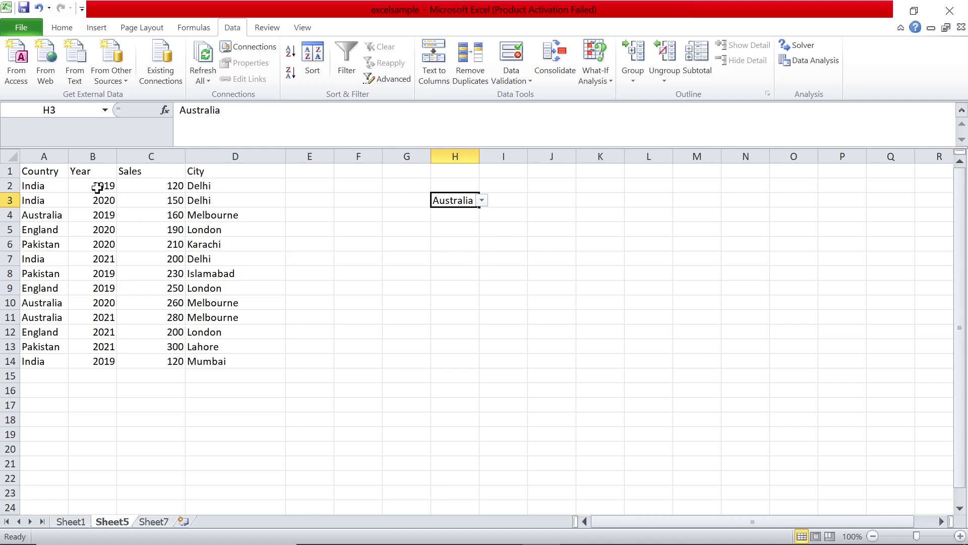
Copy the Year column into Sheet7 D1 and remove duplicate years
left_click_drag(96, 169, 104, 358)
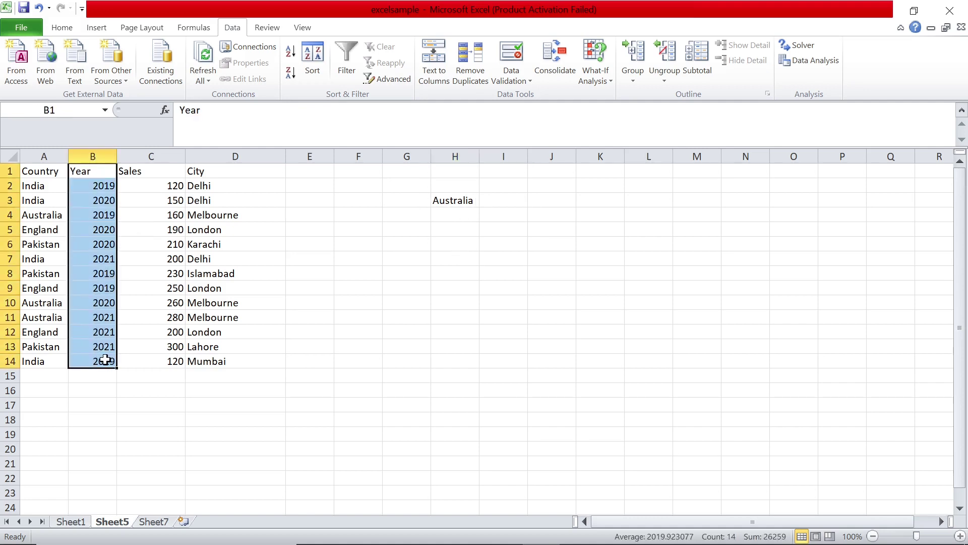
key("ctrl+c")
left_click(154, 521)
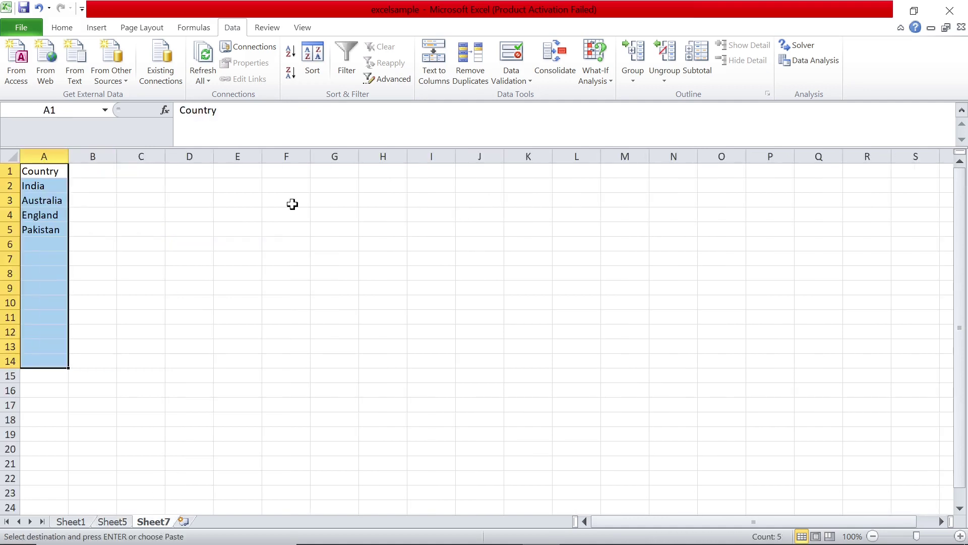
left_click(180, 172)
key("ctrl+v")
left_click(481, 79)
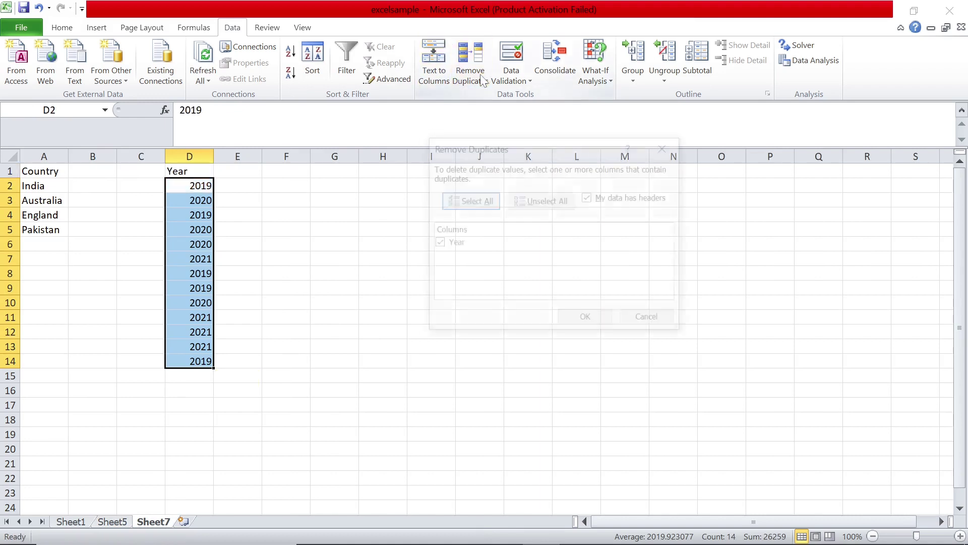
left_click(585, 316)
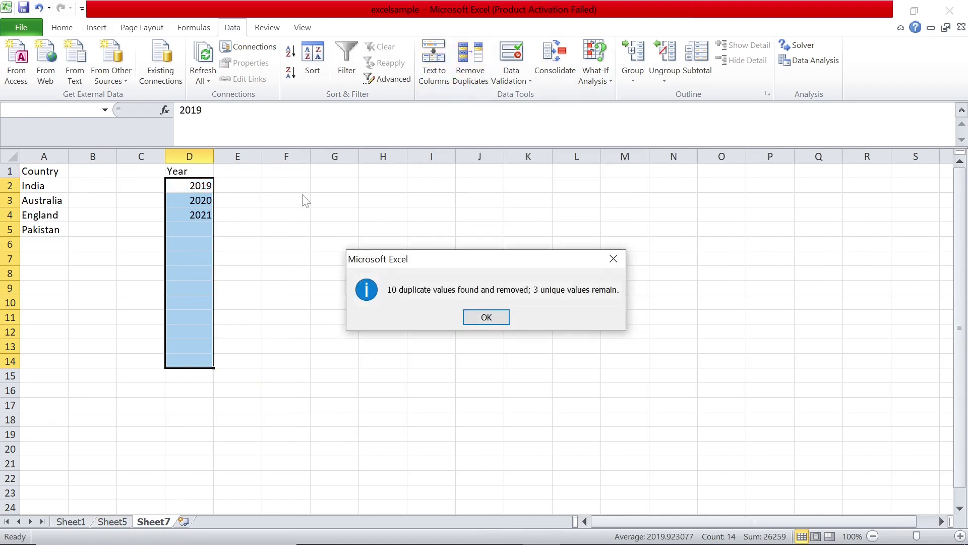
left_click(505, 317)
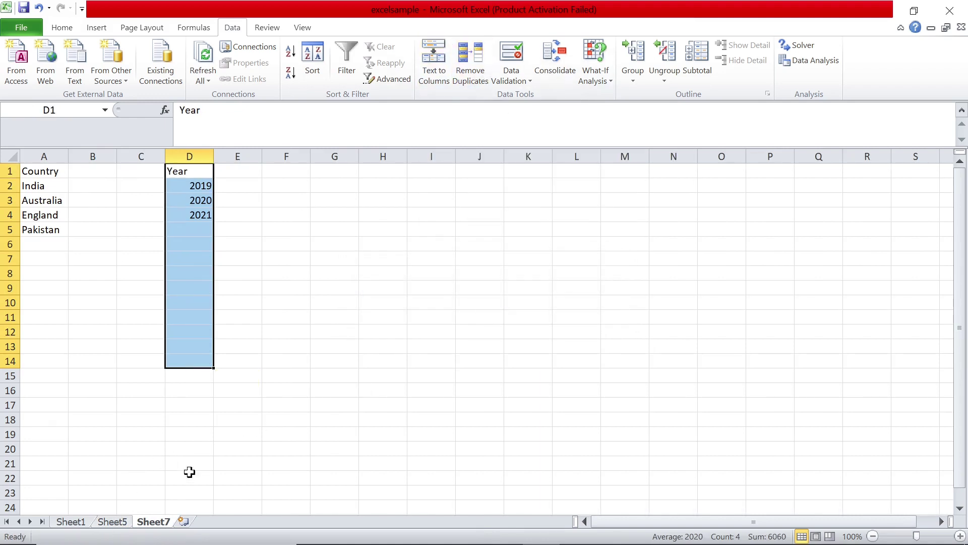
left_click(112, 522)
Give J3 a List validation sourced from Sheet7!$D$2:$D$4
left_click(514, 199)
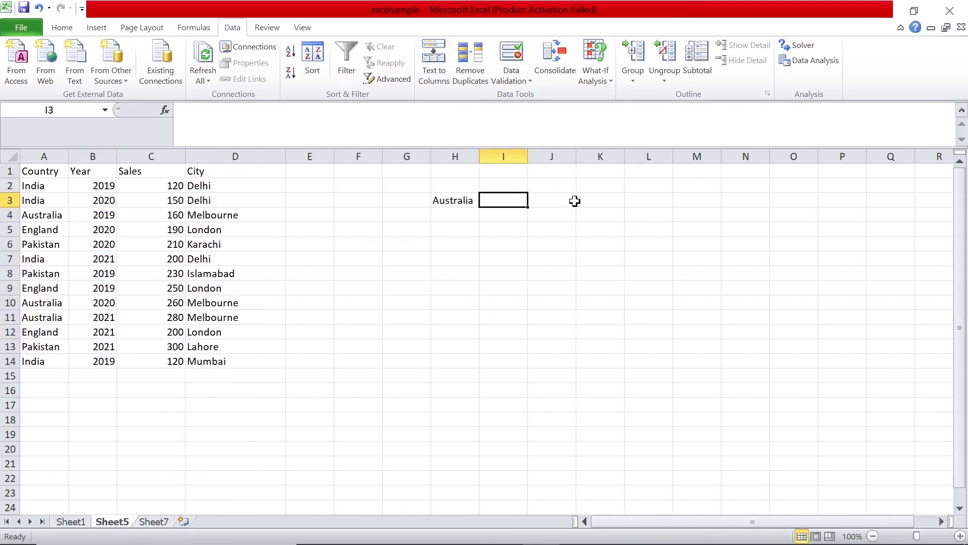
left_click(552, 200)
left_click(504, 80)
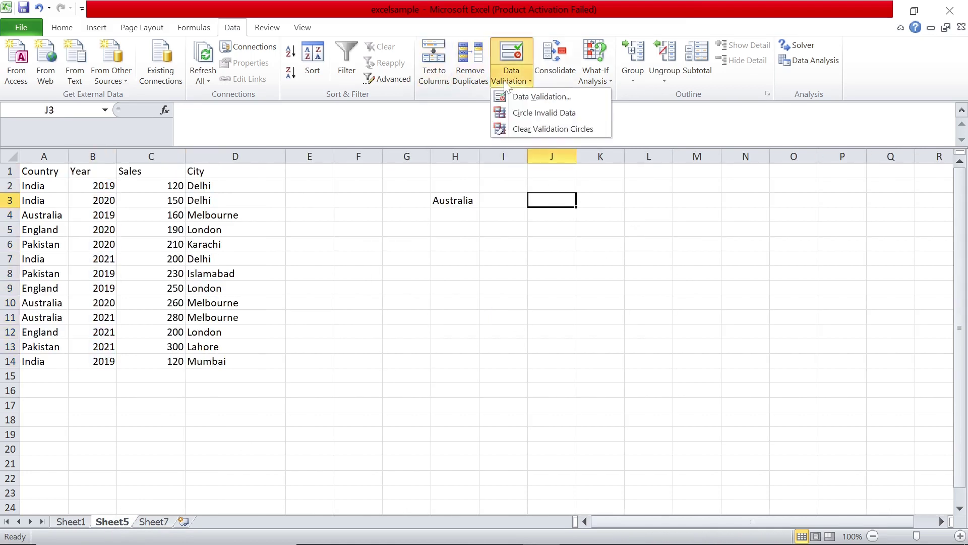
left_click(541, 96)
left_click(527, 193)
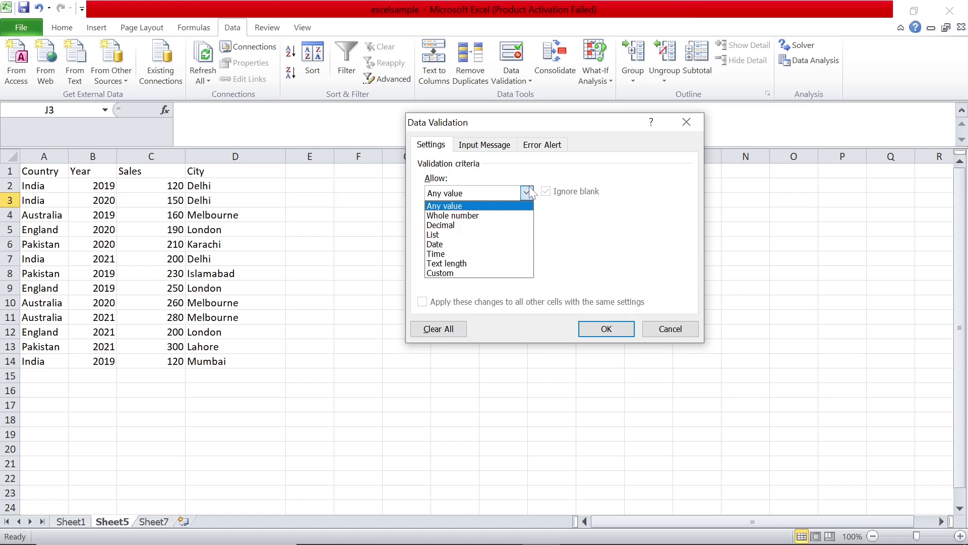
left_click(484, 234)
left_click(606, 254)
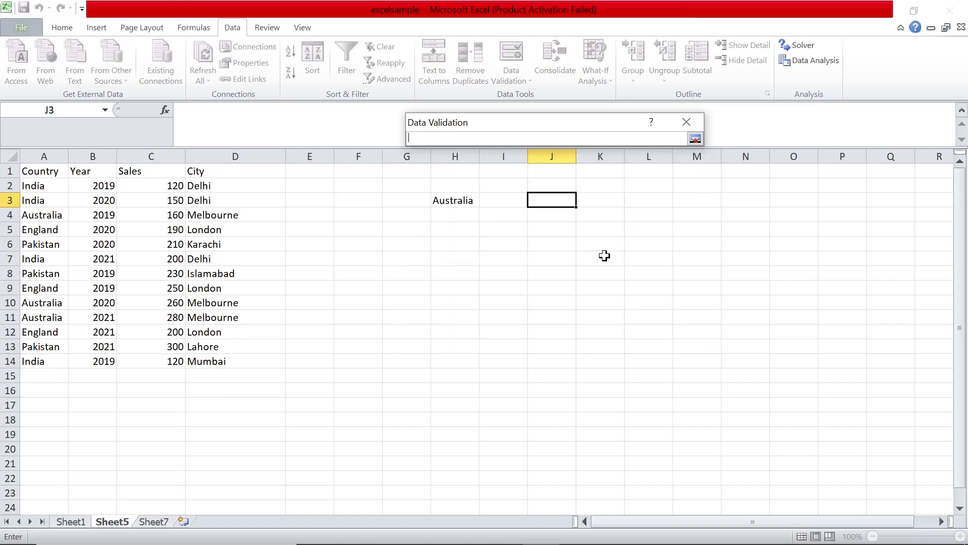
left_click(152, 522)
left_click_drag(204, 184, 201, 217)
left_click(695, 138)
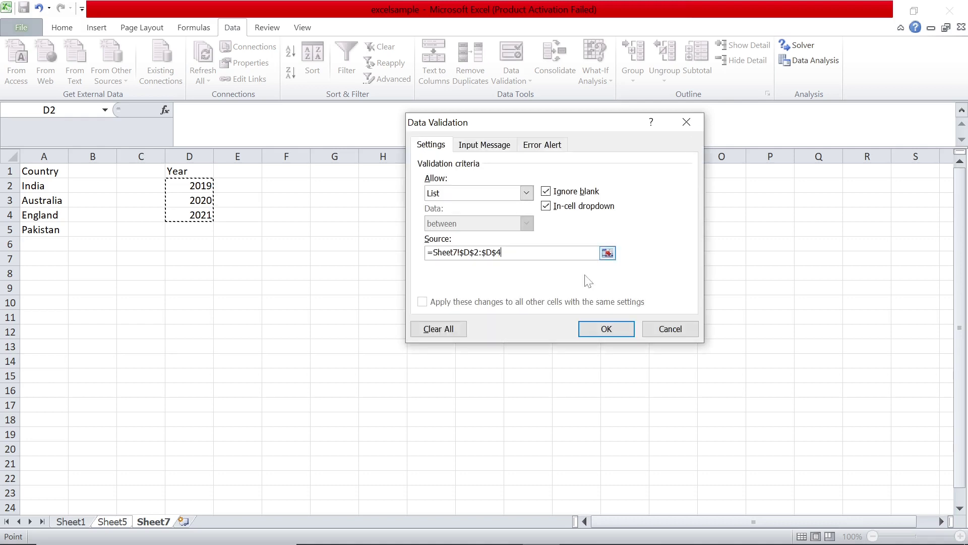
left_click(605, 329)
Set the J3 year dropdown to 2020
left_click(579, 200)
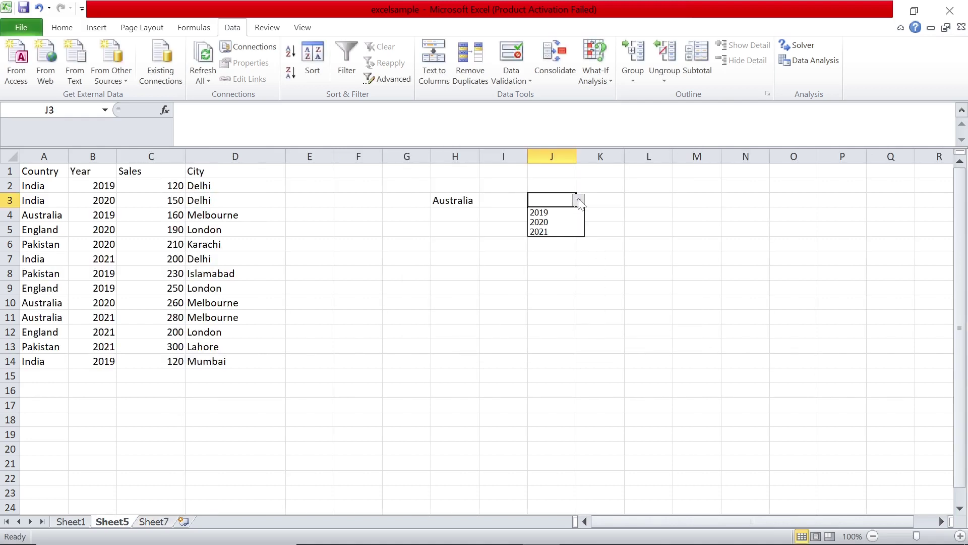
left_click(554, 221)
left_click(401, 238)
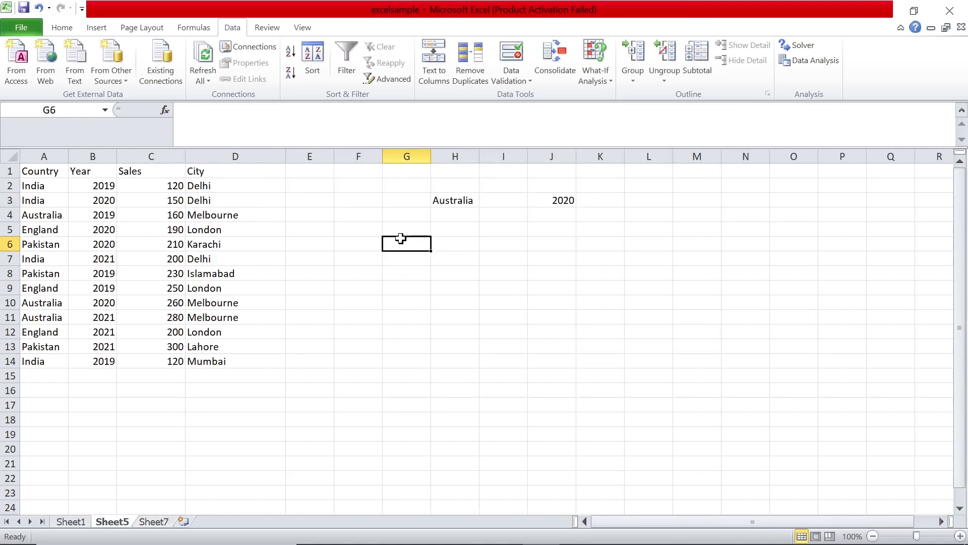
Enter the label Countif in G5 and point out the India entries in column A
key("Up")
type("C")
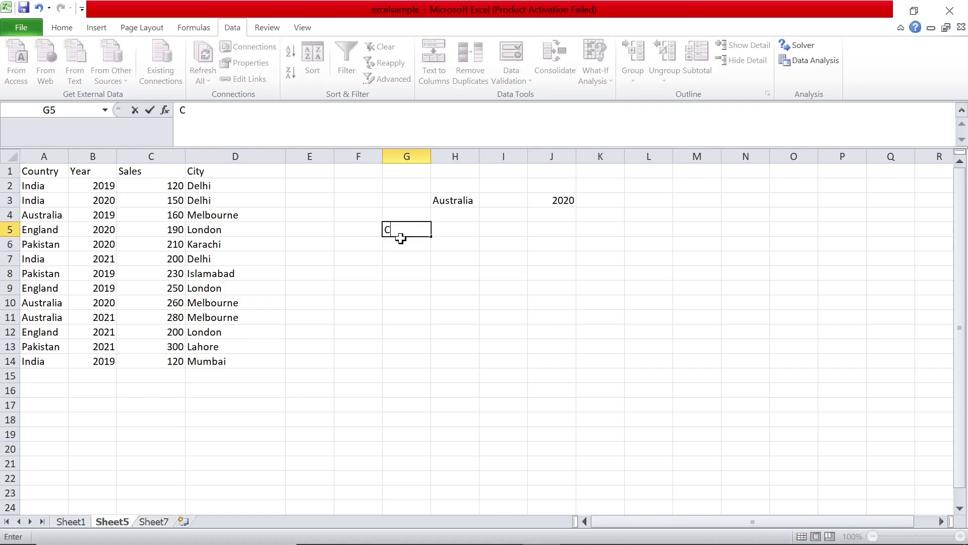
key("Return")
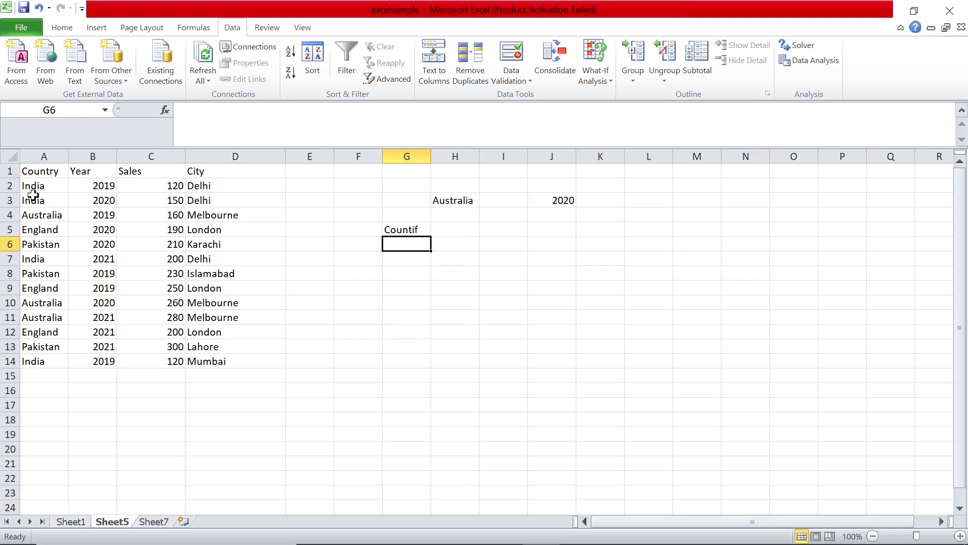
left_click(51, 190)
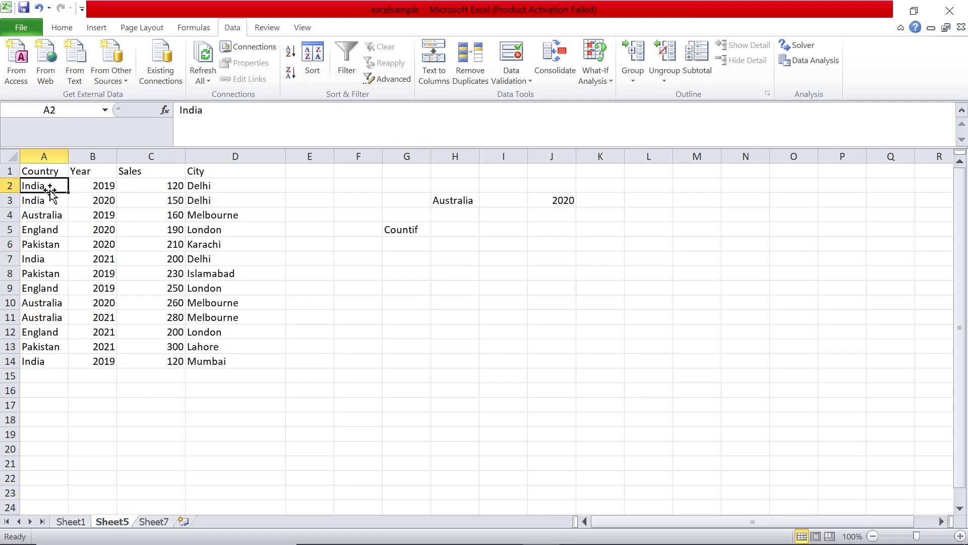
left_click(52, 197)
left_click(51, 259)
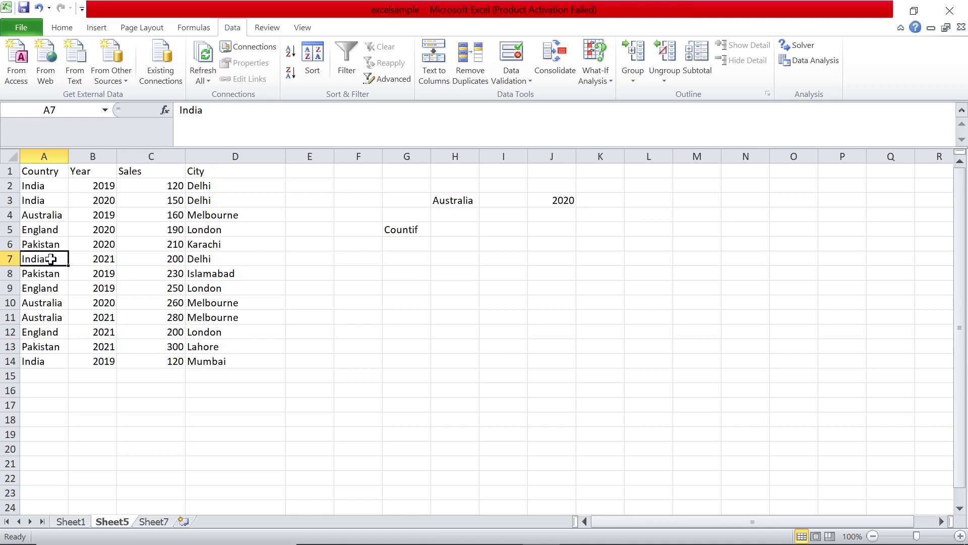
left_click(38, 366)
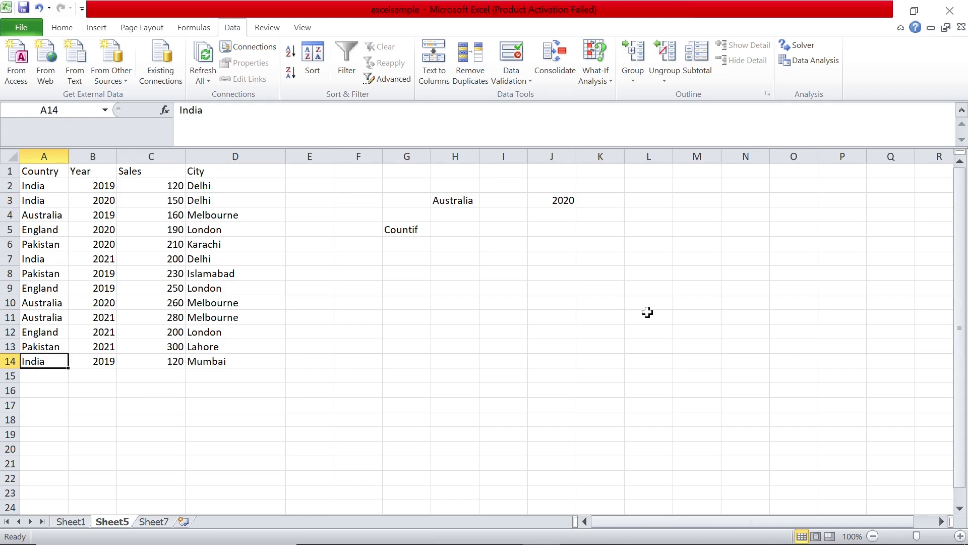
Change the H3 country dropdown from Australia to India
key("Right")
key("Right")
key("Right")
key("Right")
key("Right")
key("Right")
key("Right")
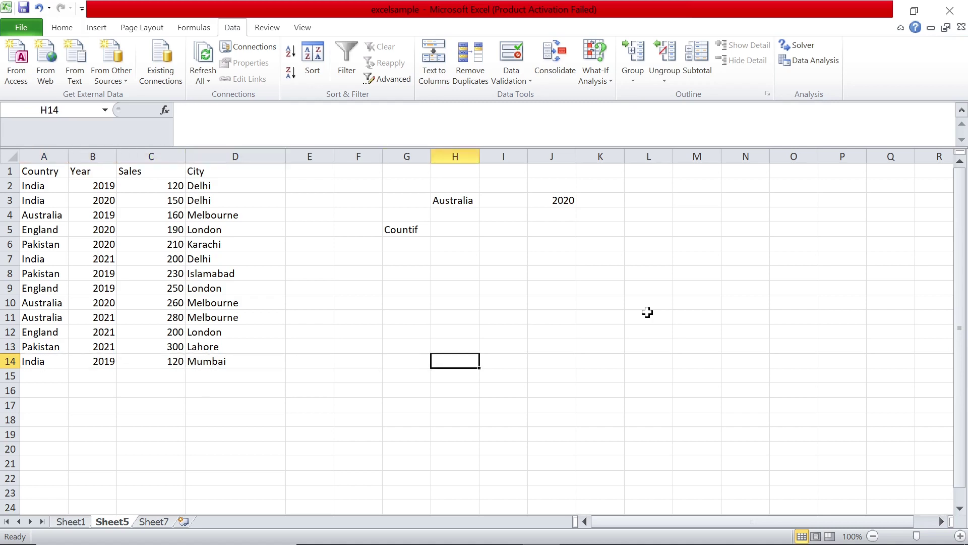
key("Up")
key("Up")
key("Up")
key("Up")
key("Up")
key("Up")
key("Up")
key("Up")
key("Up")
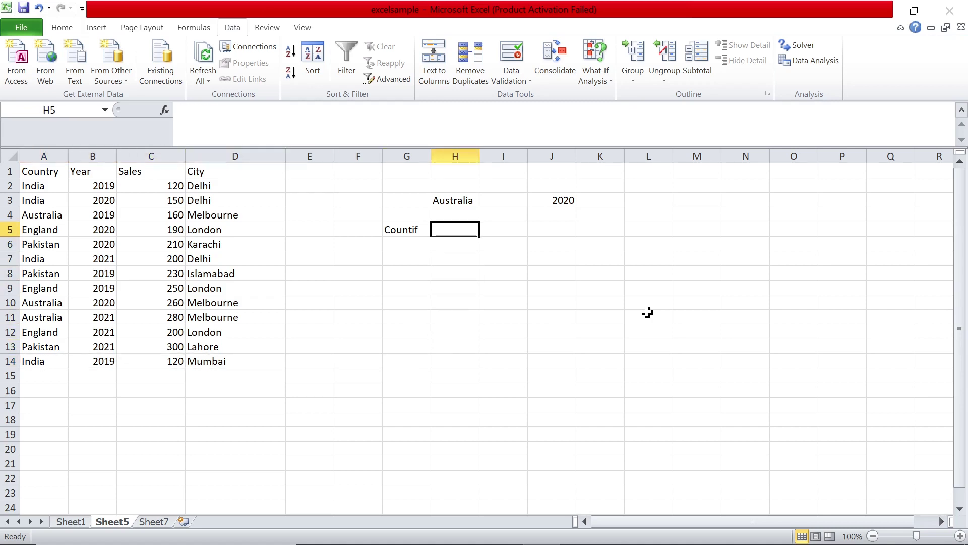
left_click(467, 201)
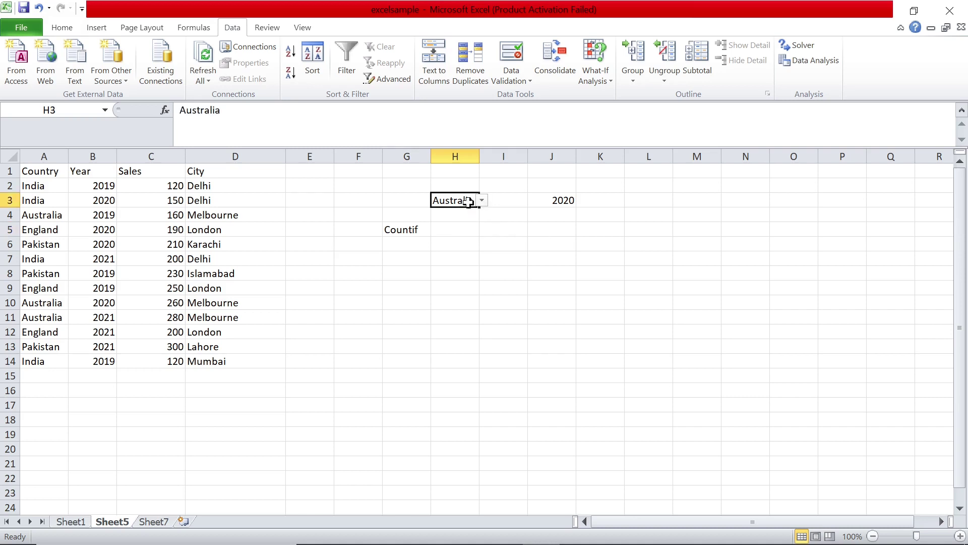
left_click(482, 200)
left_click(464, 213)
Enter =COUNTIF(A2:A14,H3) in H5, which returns 4 for India
left_click(448, 231)
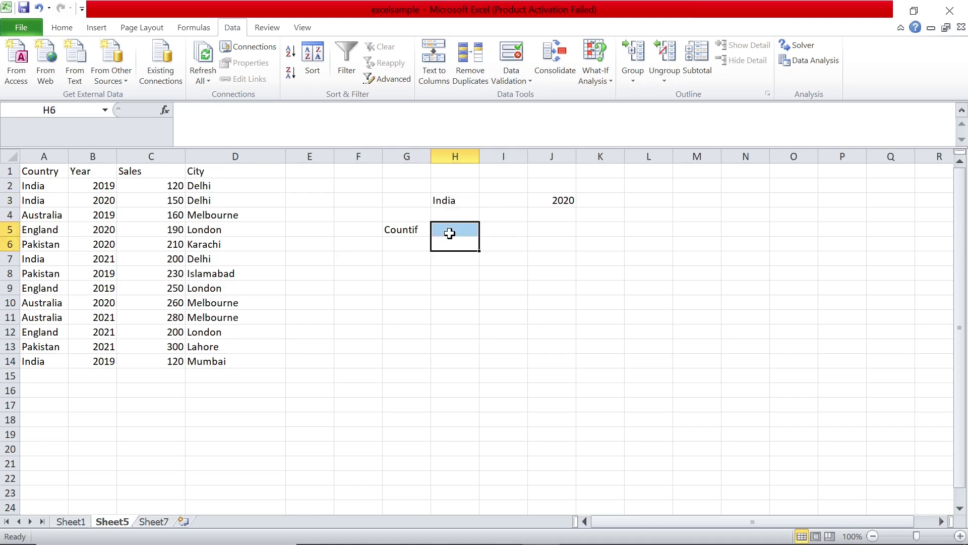
type("=c")
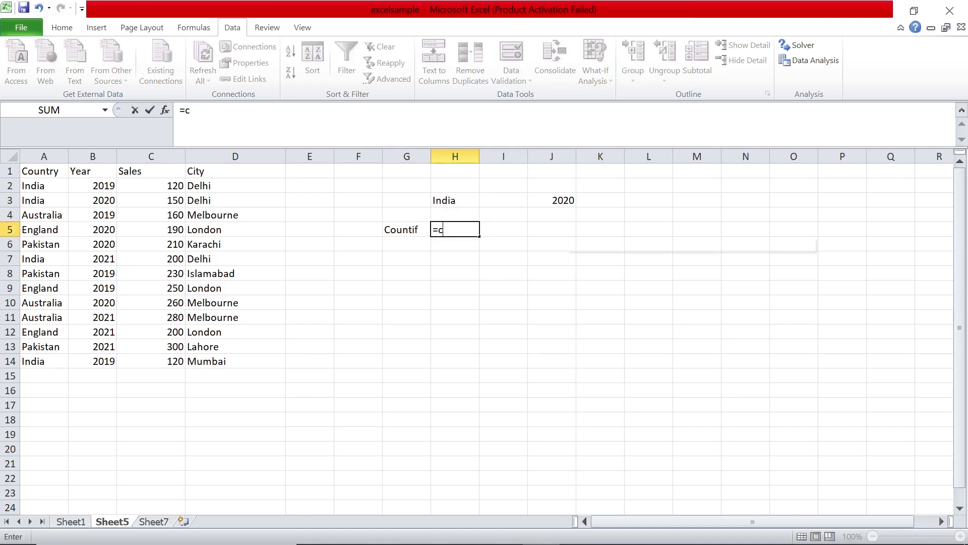
type("ountif(")
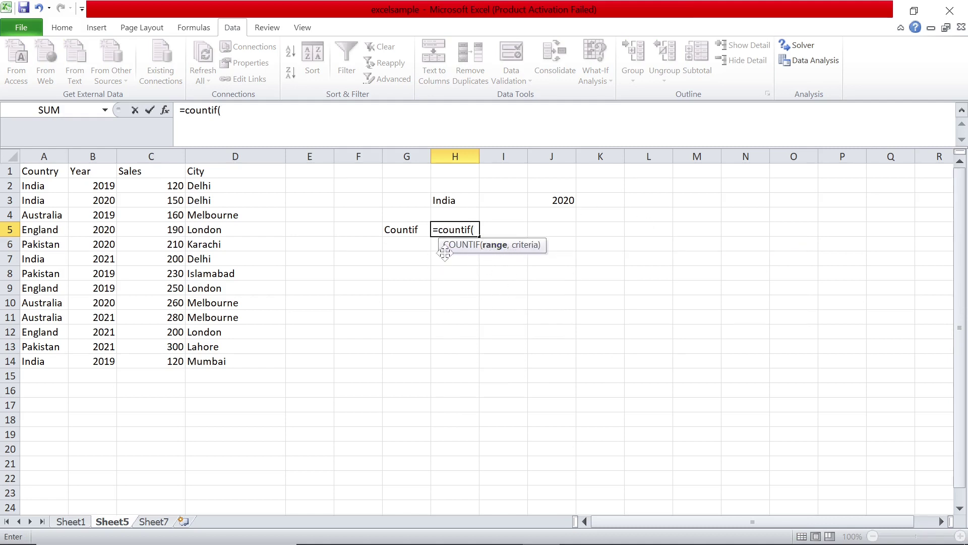
left_click_drag(46, 183, 45, 361)
type(",")
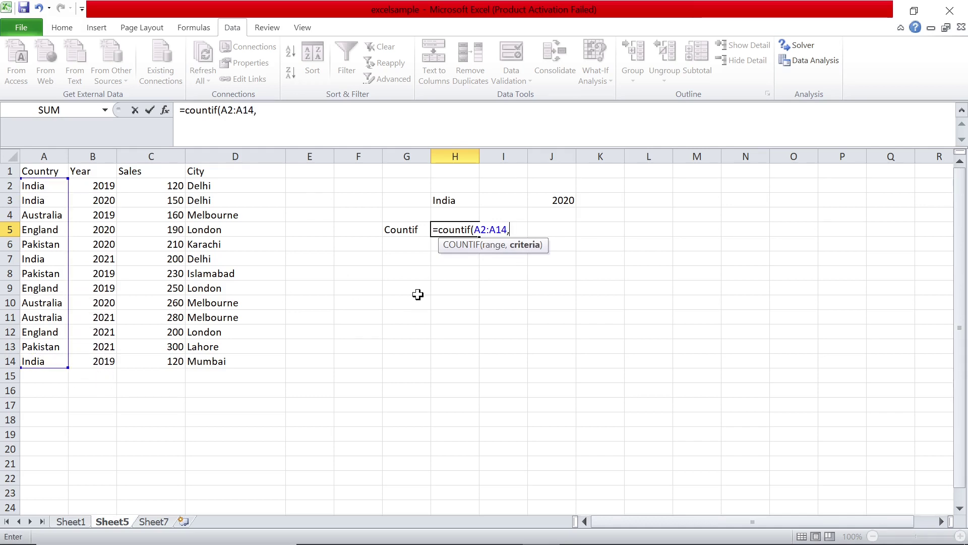
left_click(449, 200)
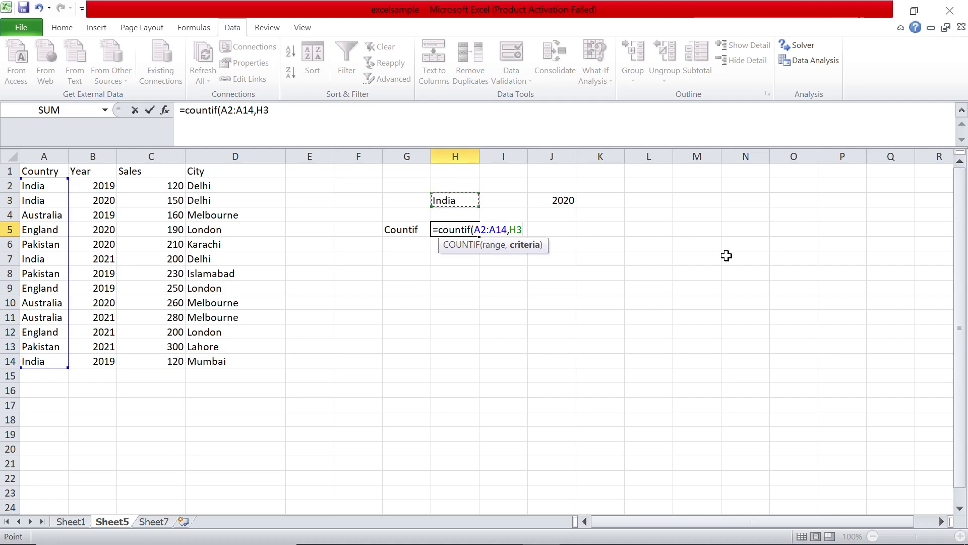
key("Return")
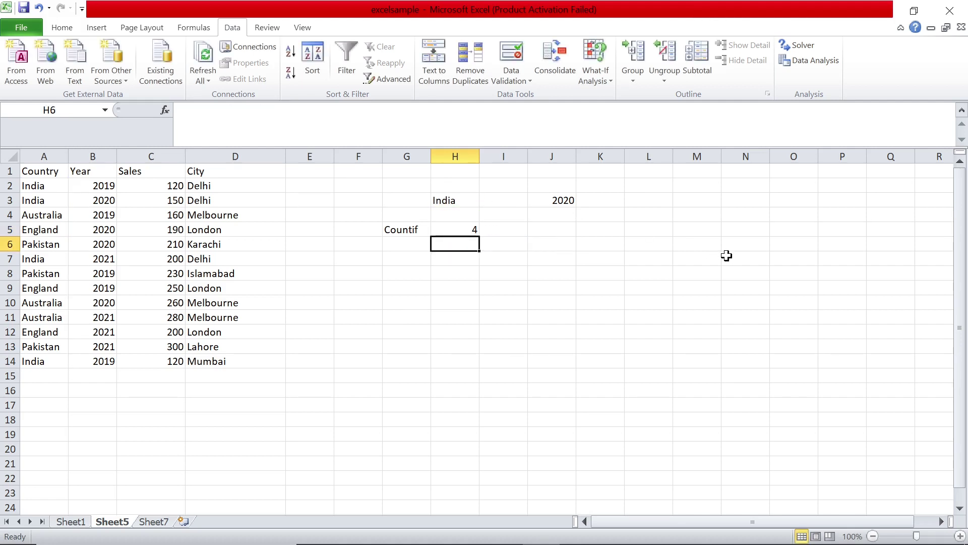
key("Up")
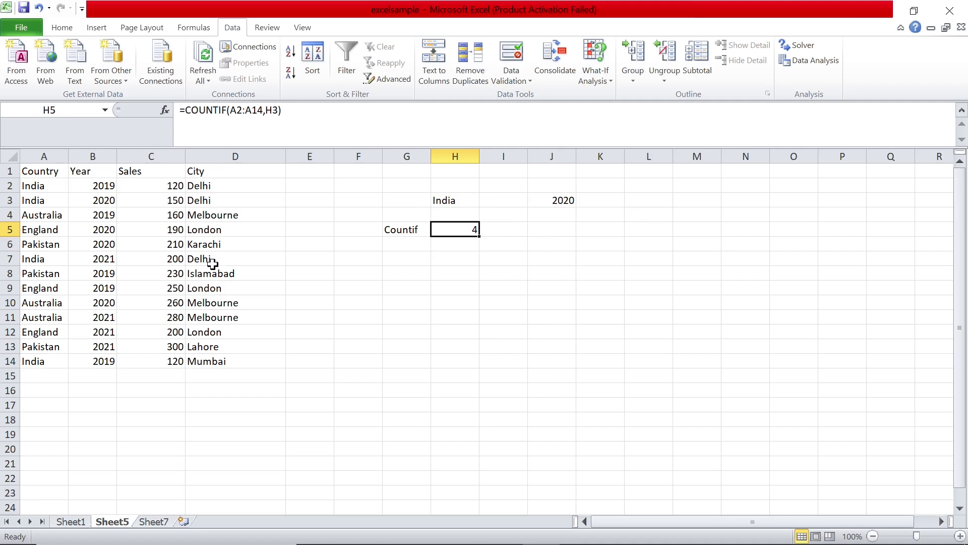
Point out the Australia rows, then pick Australia in H3 so H5 shows 3
left_click(46, 216)
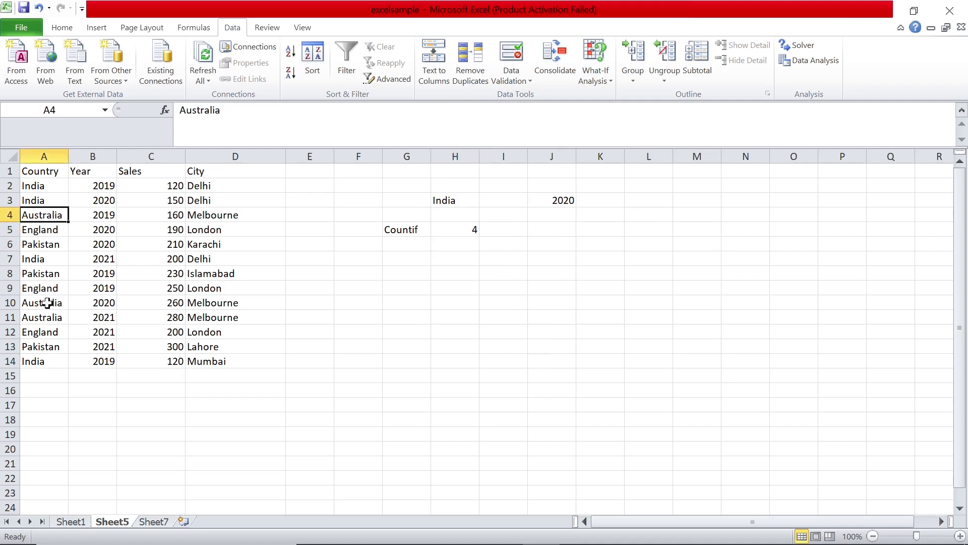
mouse_move(48, 302)
left_mouse_down()
mouse_move(47, 323)
mouse_move(50, 306)
left_mouse_up()
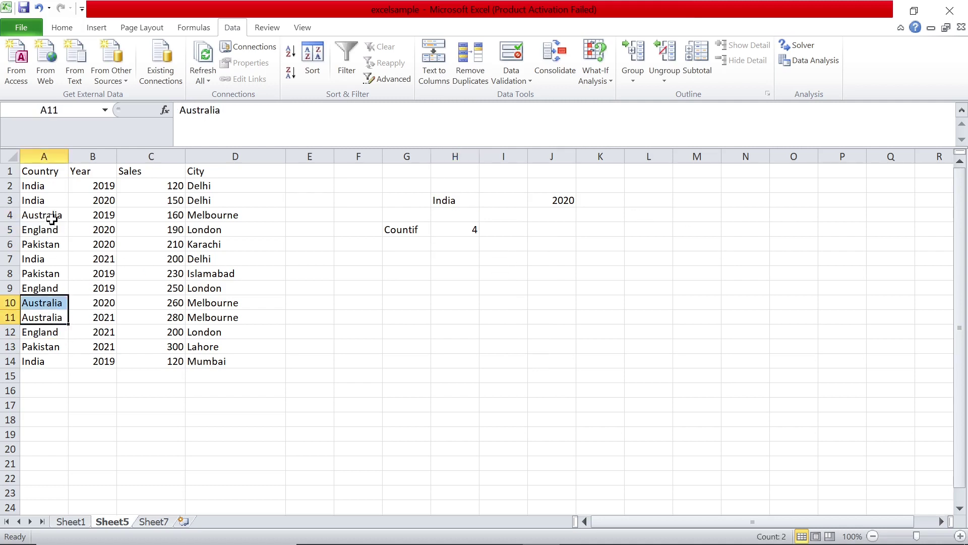
left_click(53, 215)
left_click(451, 198)
left_click(483, 200)
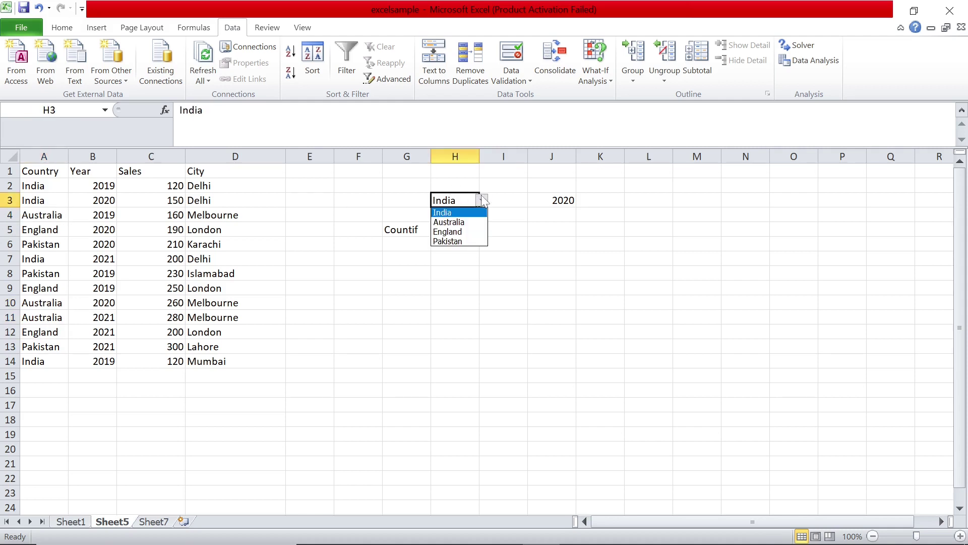
left_click(448, 223)
left_click(458, 230)
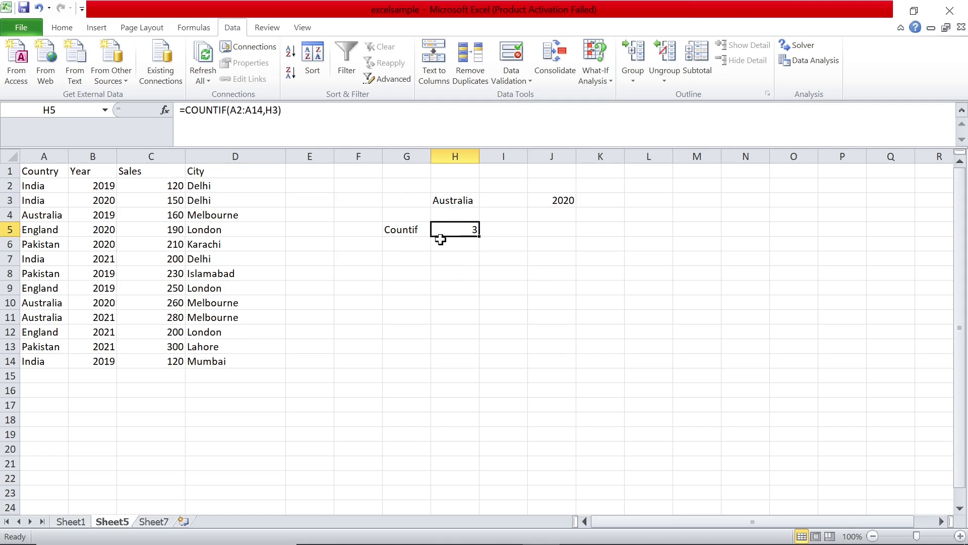
left_click(391, 257)
Enter the label Countifs in G7 and highlight the India 2019 rows
type("Count")
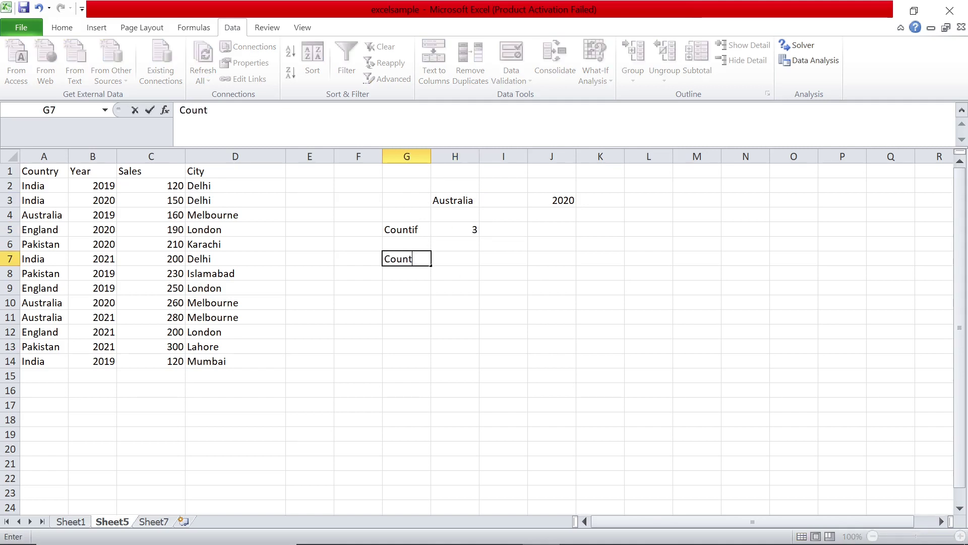
type("ifs")
key("Return")
left_click(399, 258)
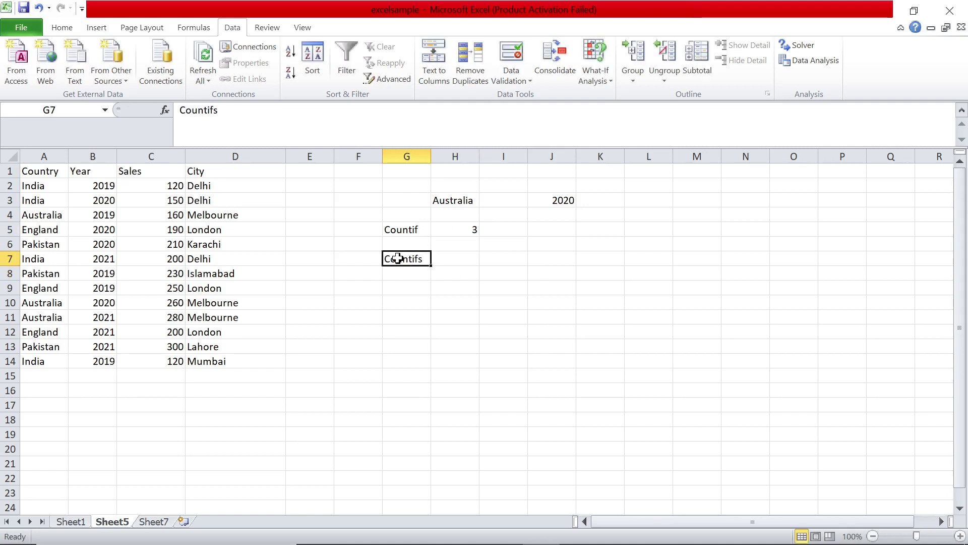
key("Right")
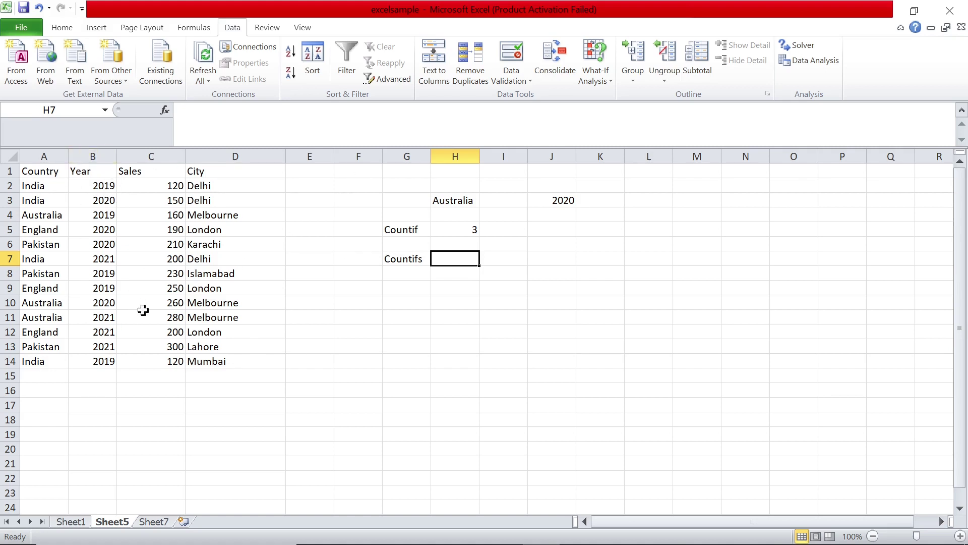
left_click_drag(42, 359, 221, 361)
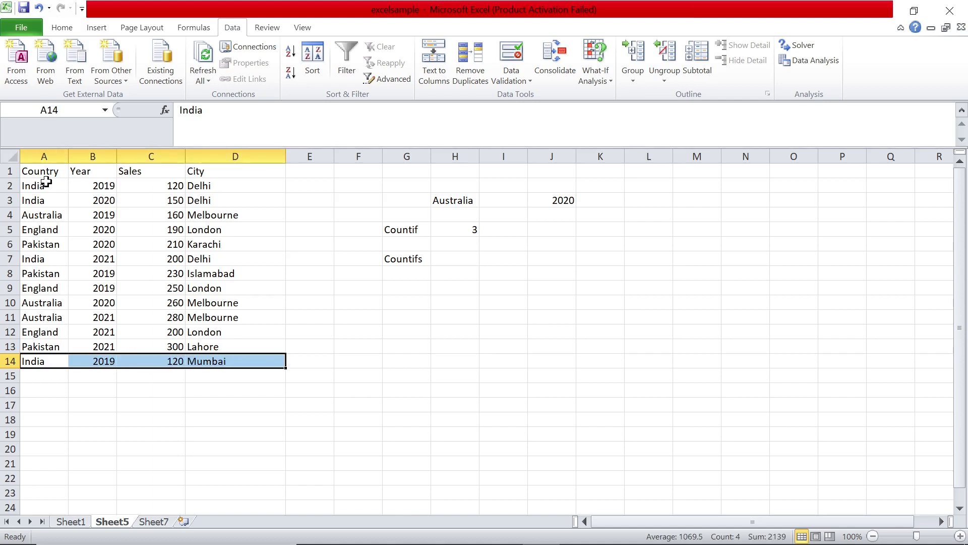
left_click_drag(48, 183, 210, 186)
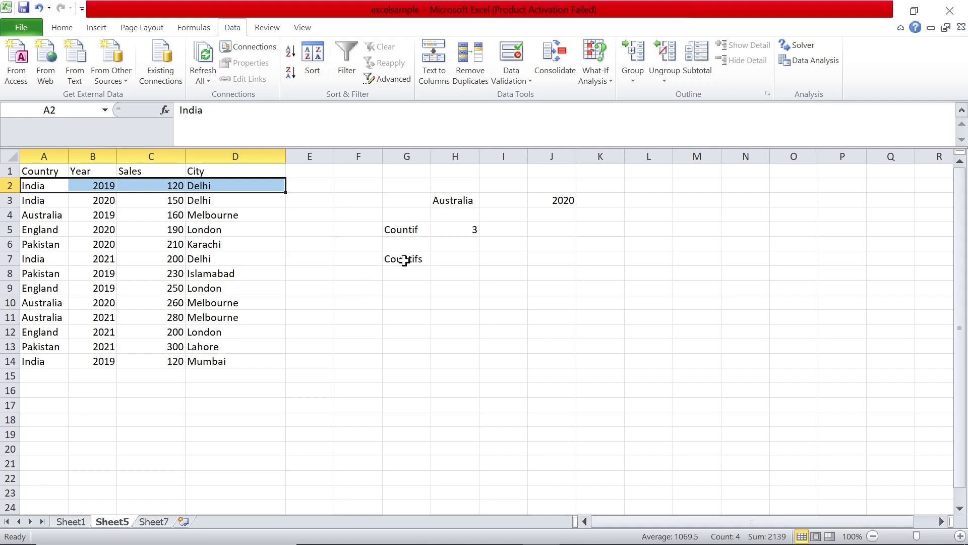
left_click(434, 273)
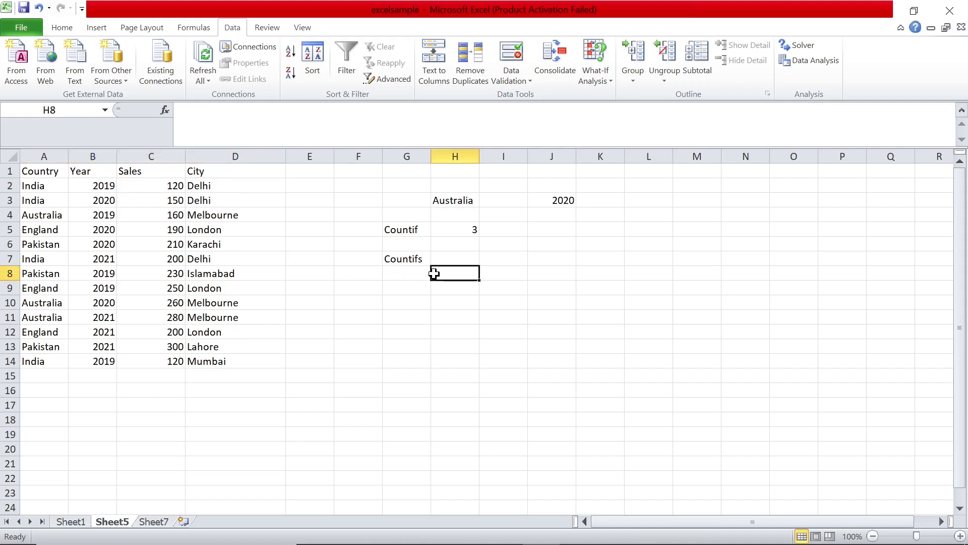
key("Up")
Enter =COUNTIFS(A2:A14,H3,B2:B14,J3) in H7, returning 1 for Australia in 2020
type("=counti")
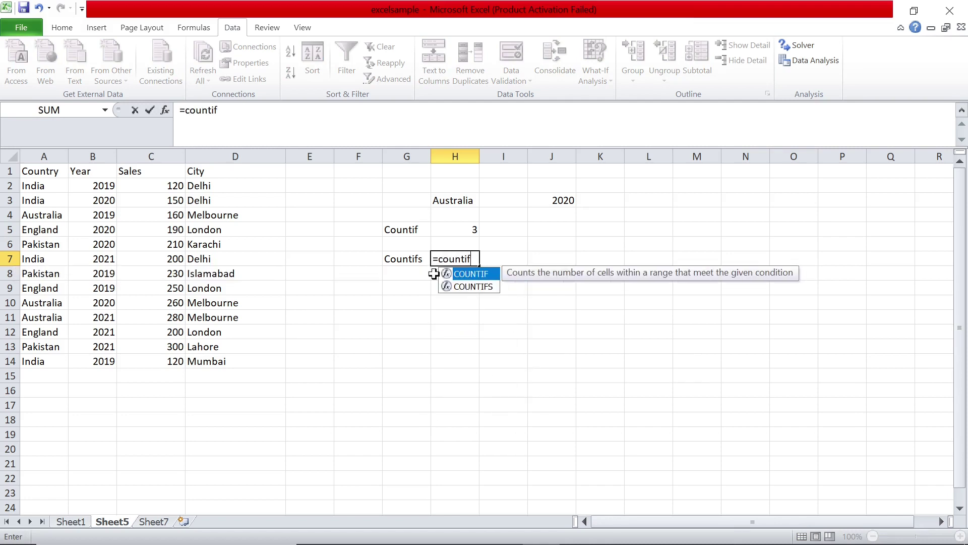
type("fs(")
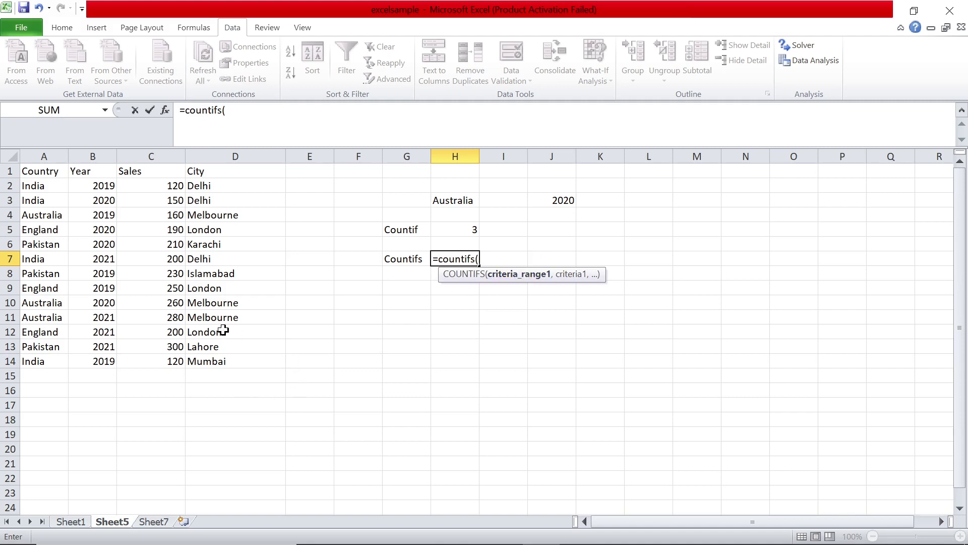
left_click_drag(59, 185, 47, 362)
type(",")
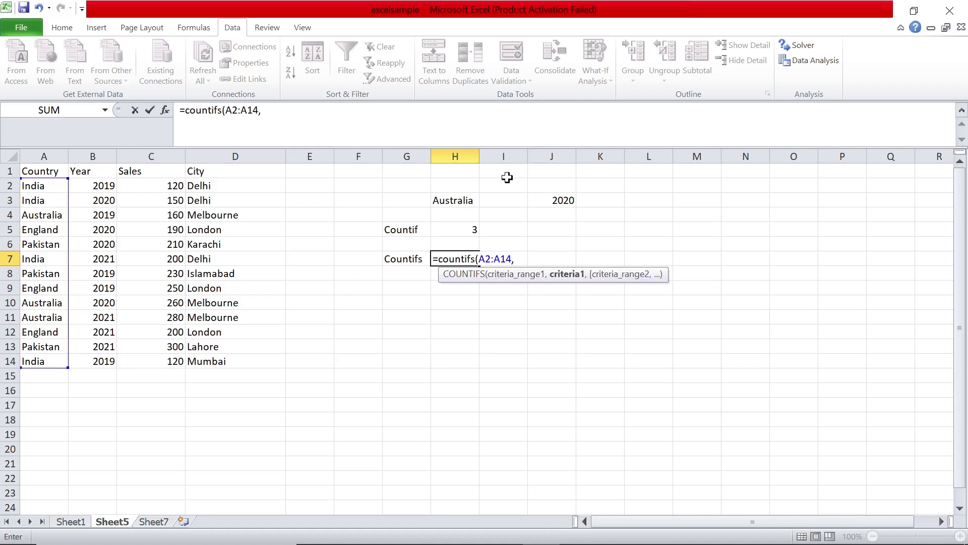
left_click(443, 201)
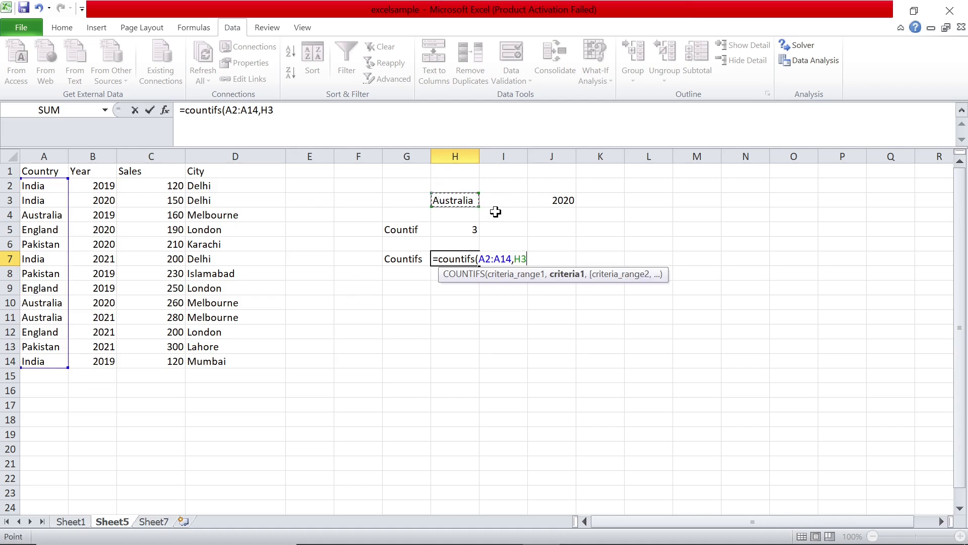
type(",")
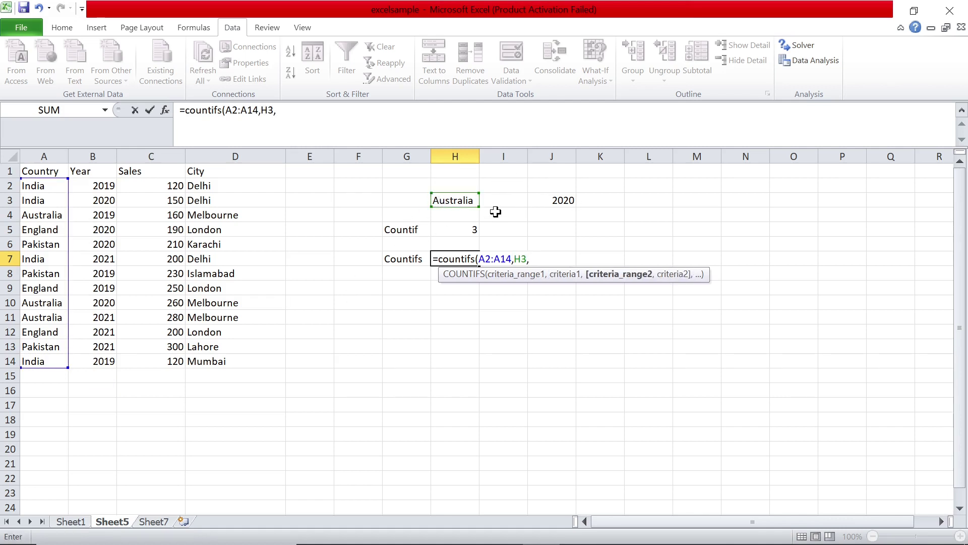
left_click_drag(102, 185, 103, 361)
type(",")
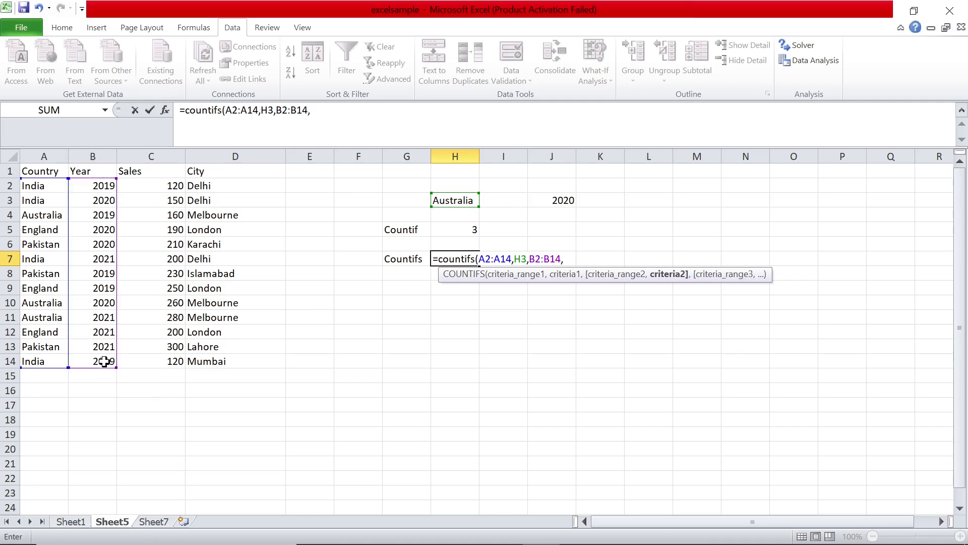
left_click(559, 200)
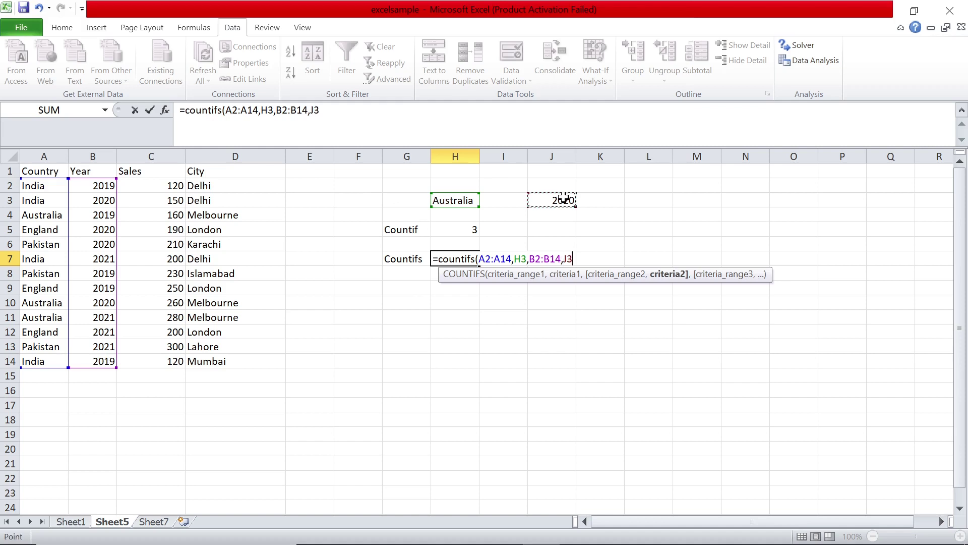
type(")")
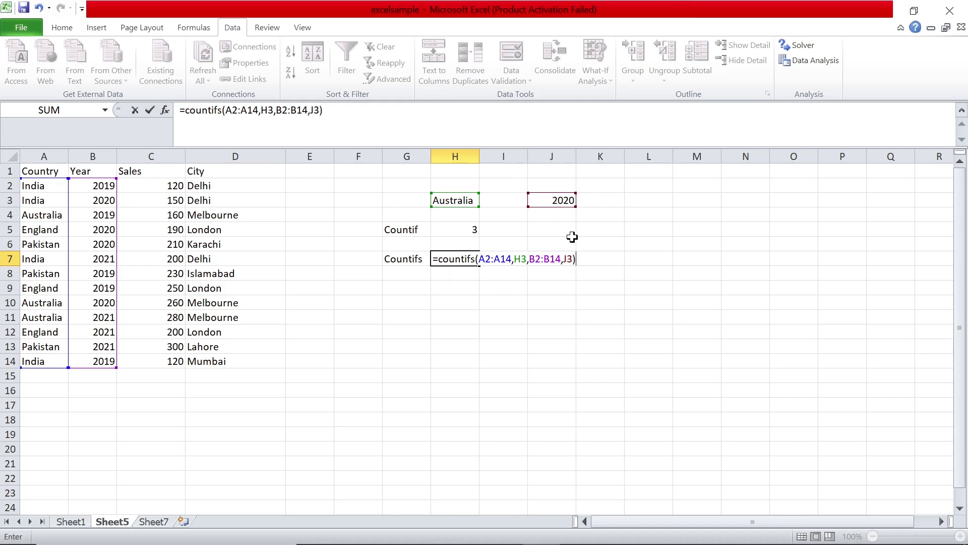
key("Return")
key("Up")
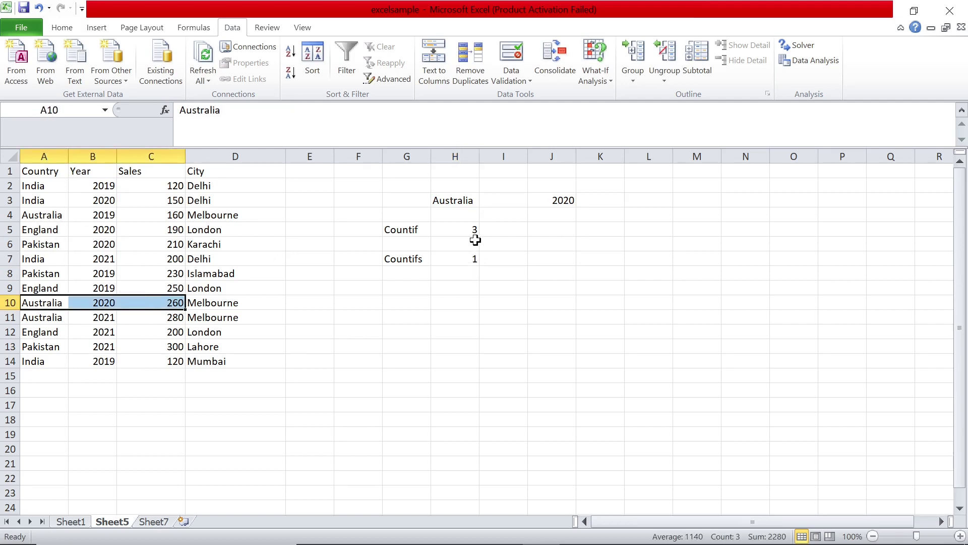
Set the criteria to India in H3 and 2019 in J3
left_click(468, 198)
left_click(482, 200)
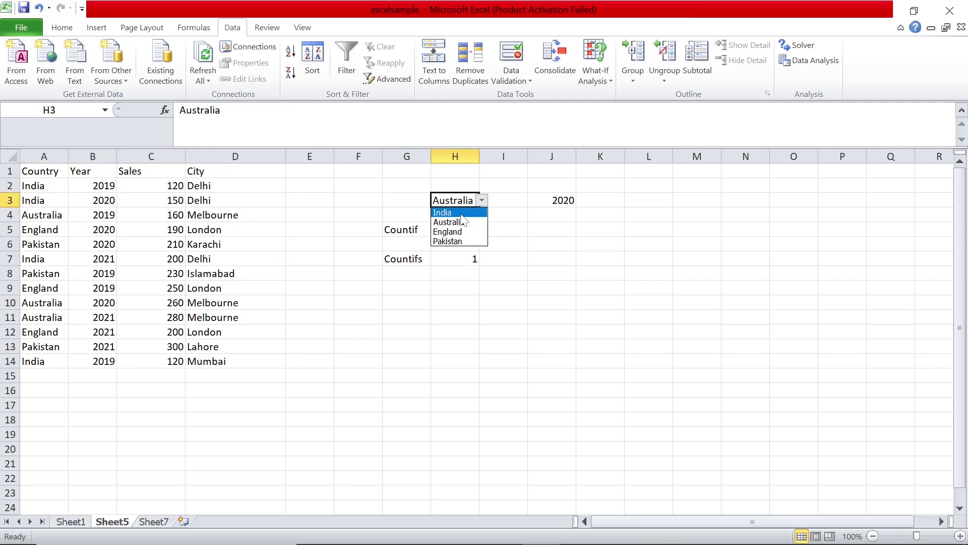
left_click(459, 212)
left_click(572, 200)
left_click(579, 200)
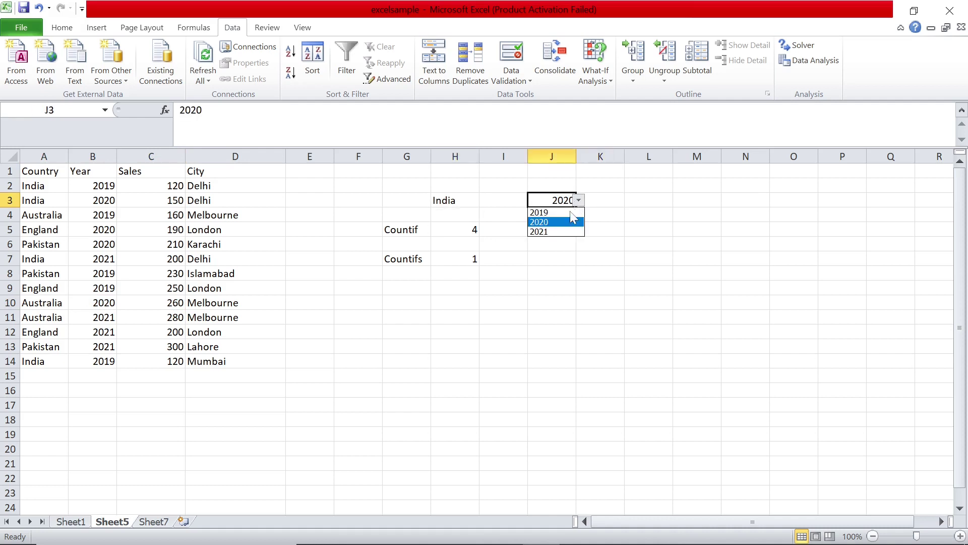
left_click(564, 221)
left_click(460, 271)
Check that H7's COUNTIFS result of 2 matches the India 2019 rows
left_click_drag(455, 246, 454, 251)
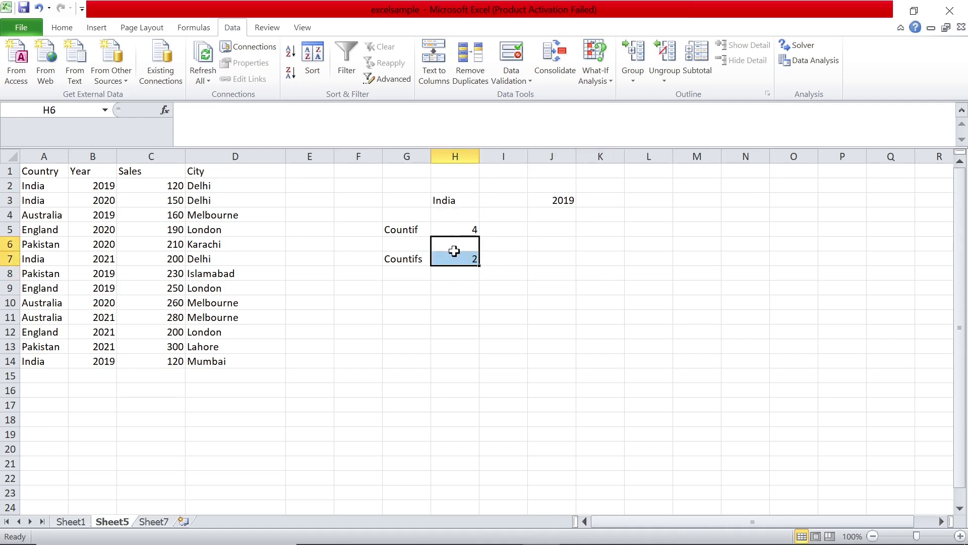
left_click(454, 254)
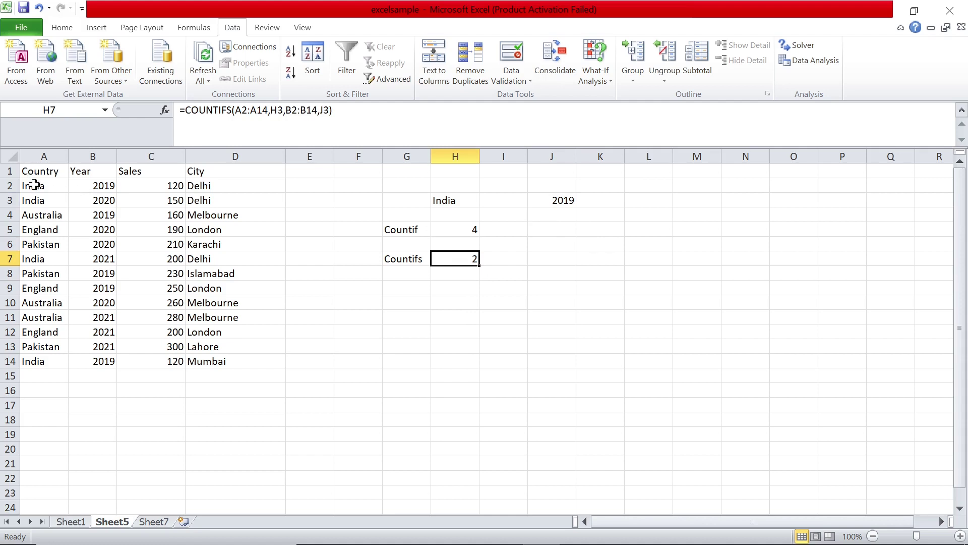
left_click_drag(32, 184, 195, 185)
left_click_drag(35, 360, 213, 358)
left_click_drag(56, 186, 217, 185)
left_click(457, 257)
Try England as the country while keeping 2019 as the year
left_click(461, 204)
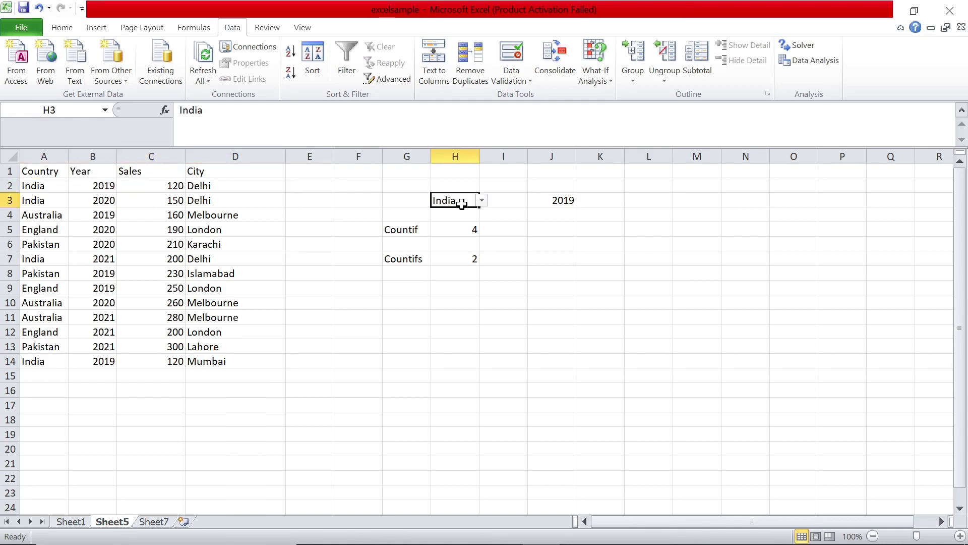
left_click(482, 200)
left_click(444, 231)
left_click(562, 197)
left_click(578, 201)
left_click(562, 237)
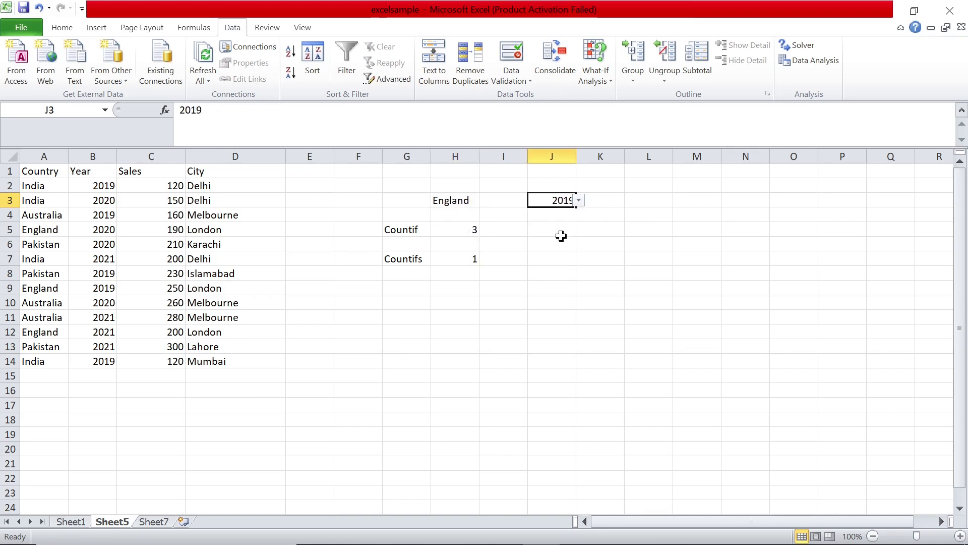
left_click(459, 214)
left_click(455, 190)
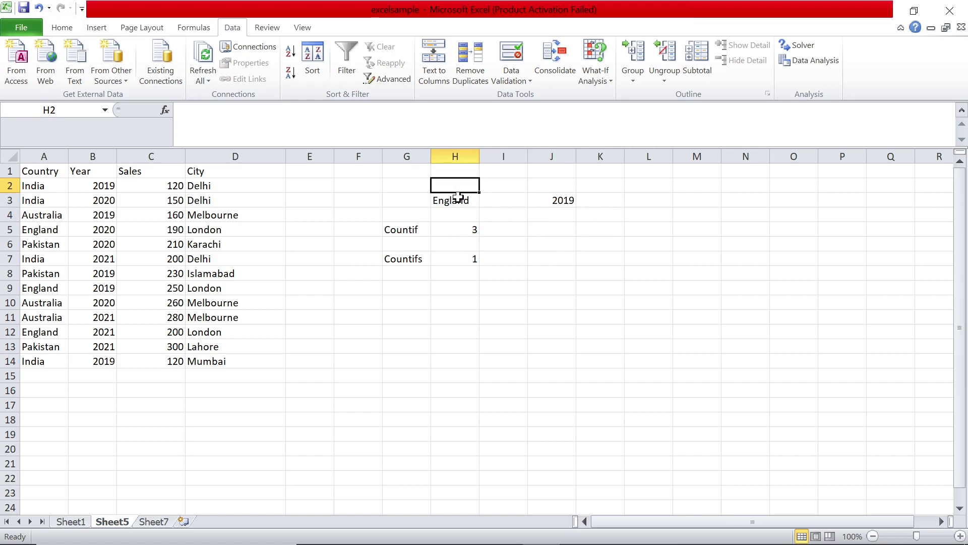
Switch H3 back to India and review the COUNTIFS formula in H7
left_click(461, 200)
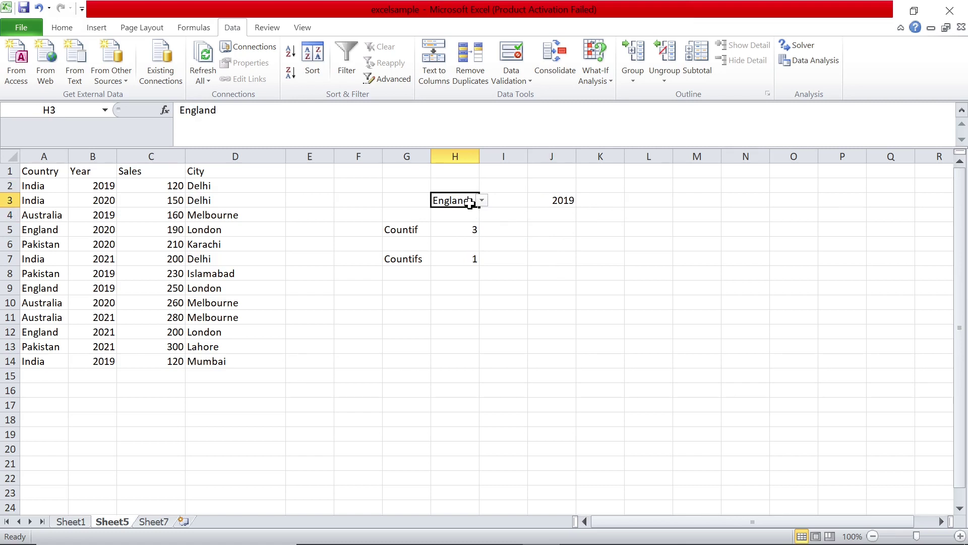
left_click(482, 200)
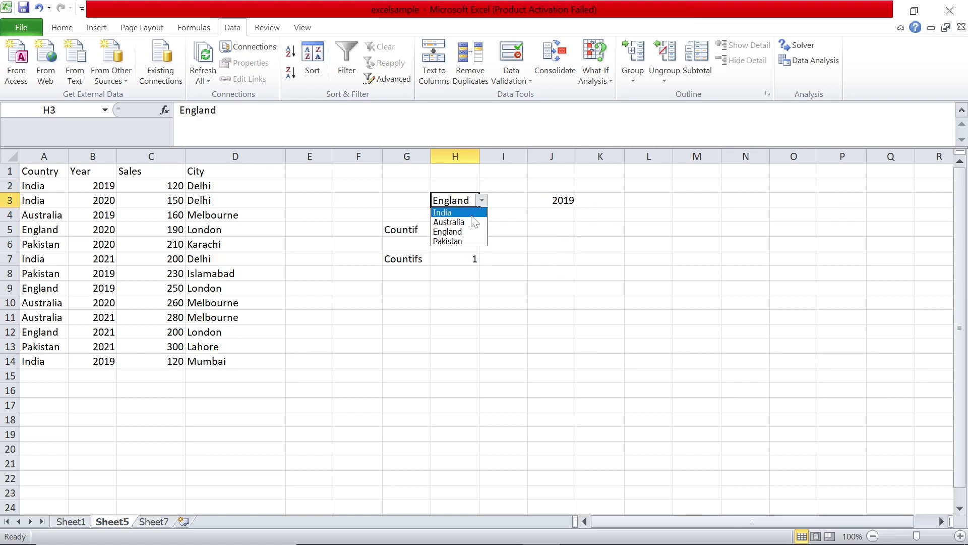
left_click(471, 212)
left_click(467, 241)
key("Down")
key("Up")
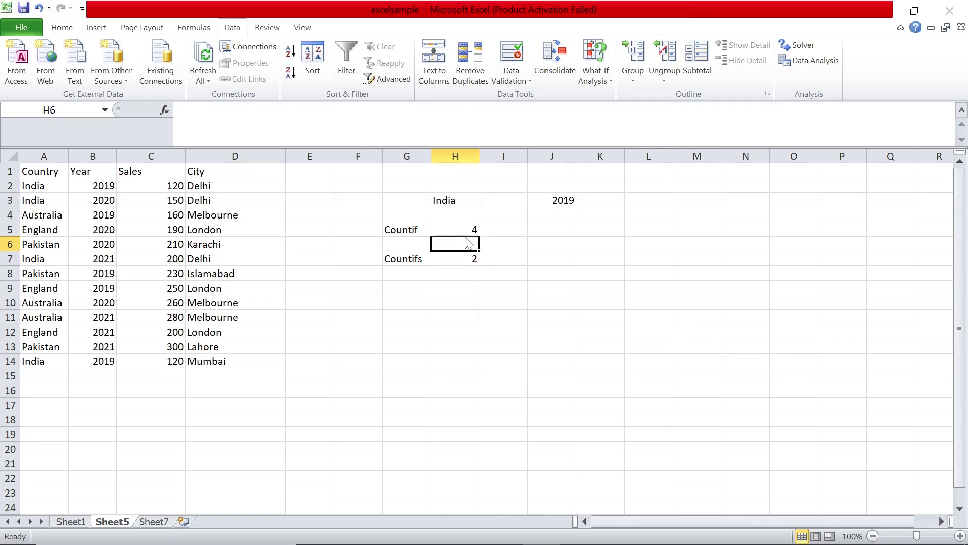
key("Up")
key("Up")
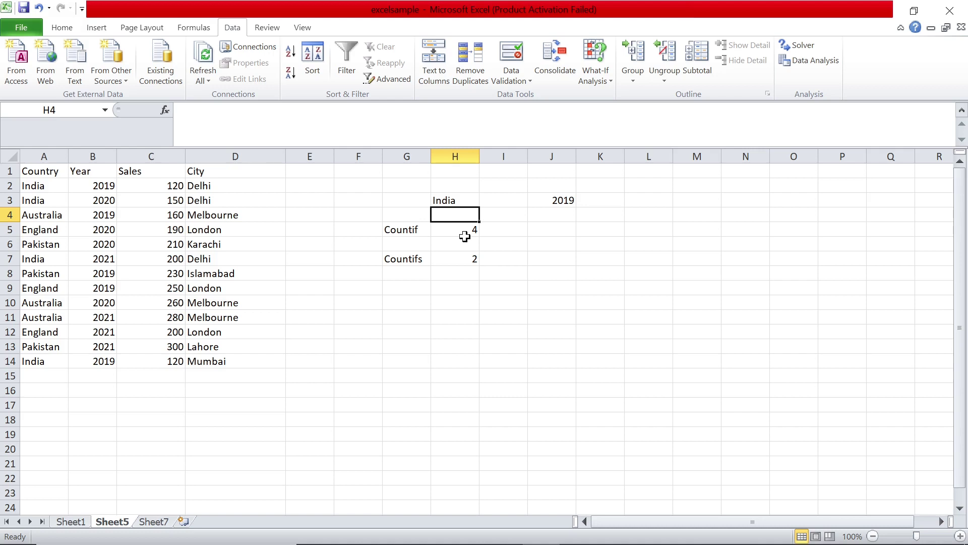
Point out Sales values 120 and 200, then select C2:C14
left_click_drag(165, 170, 167, 361)
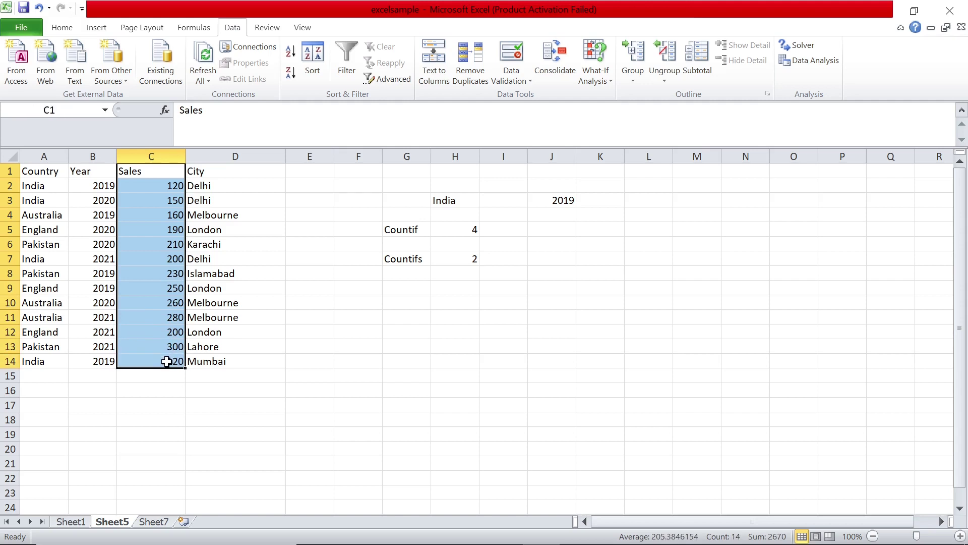
left_click(166, 361)
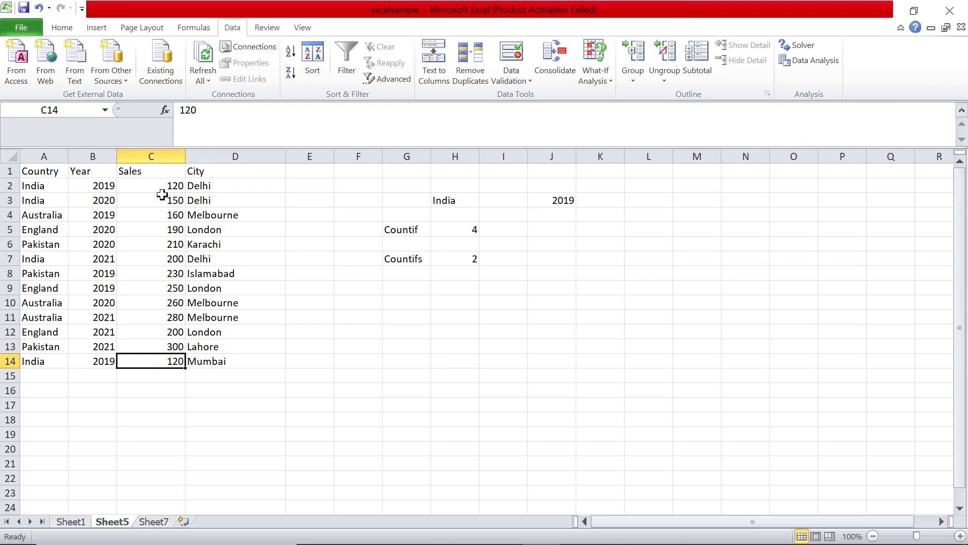
left_click(162, 184)
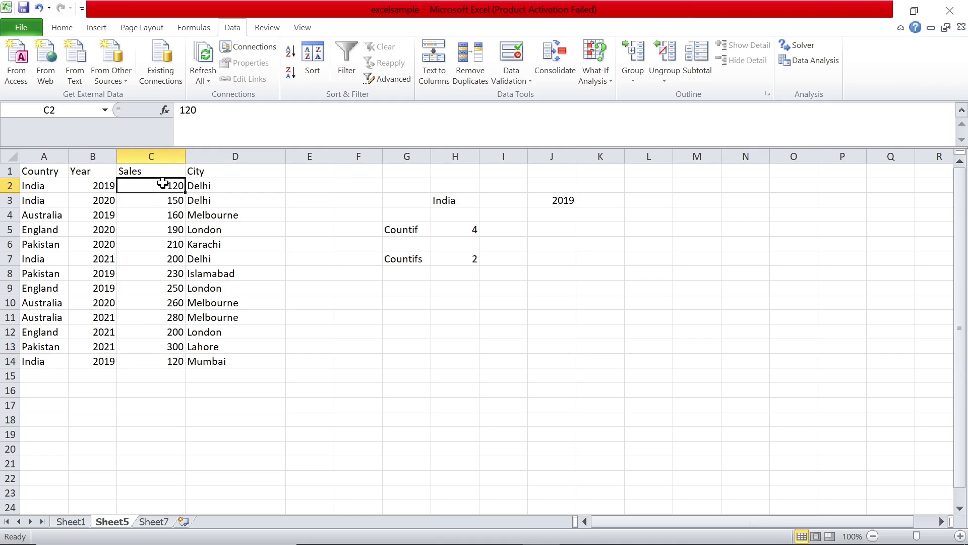
left_click(172, 257)
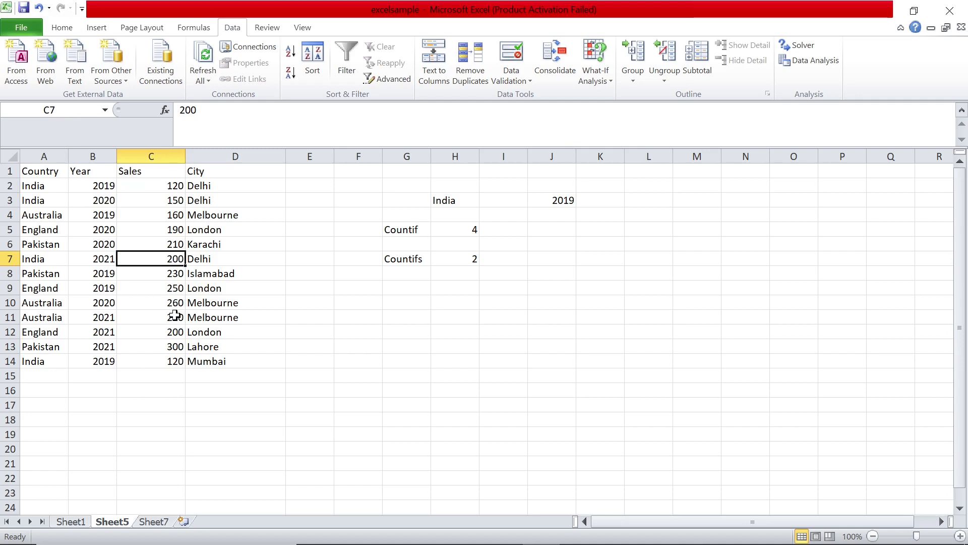
left_click(169, 330)
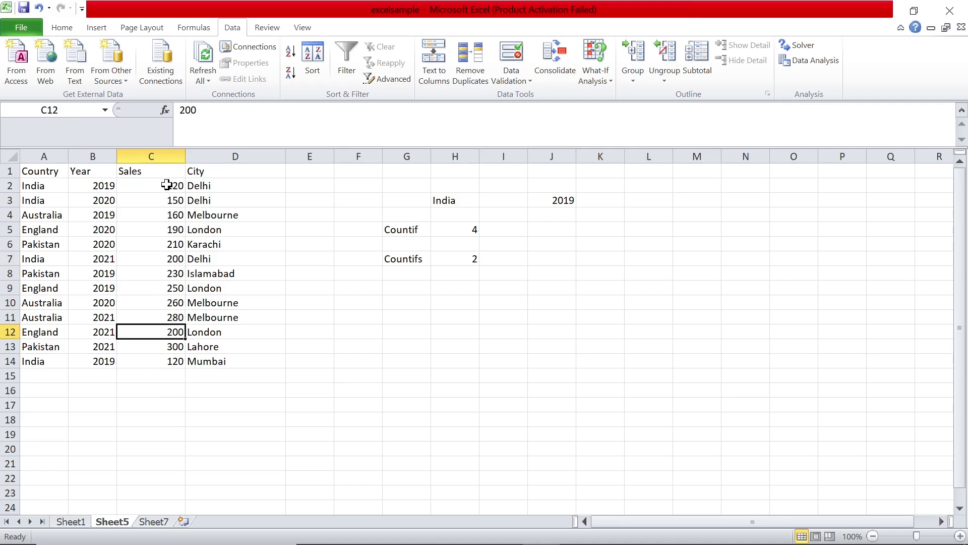
left_click_drag(165, 186, 166, 361)
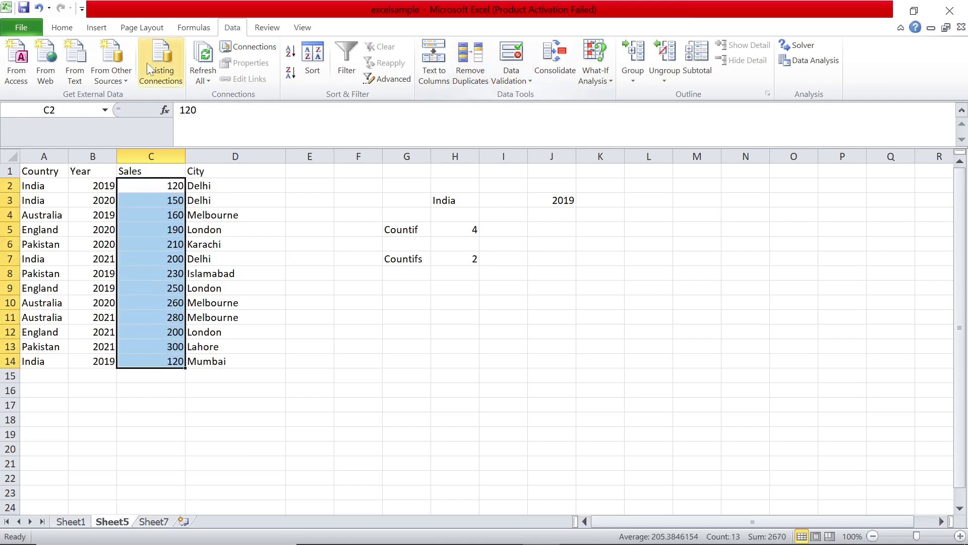
Create a duplicate-values conditional formatting rule with green fill for the Sales cells
left_click(62, 27)
left_click(528, 71)
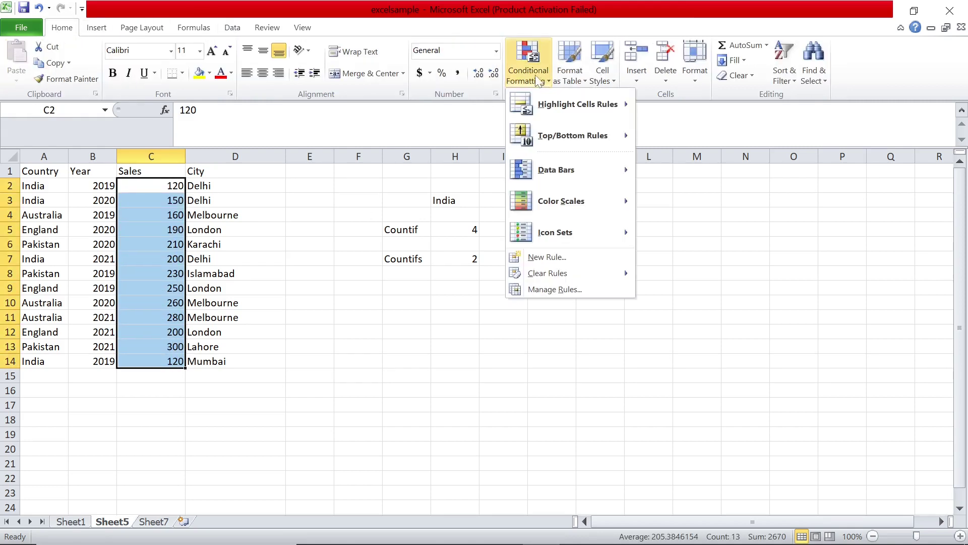
left_click(549, 257)
left_click(464, 194)
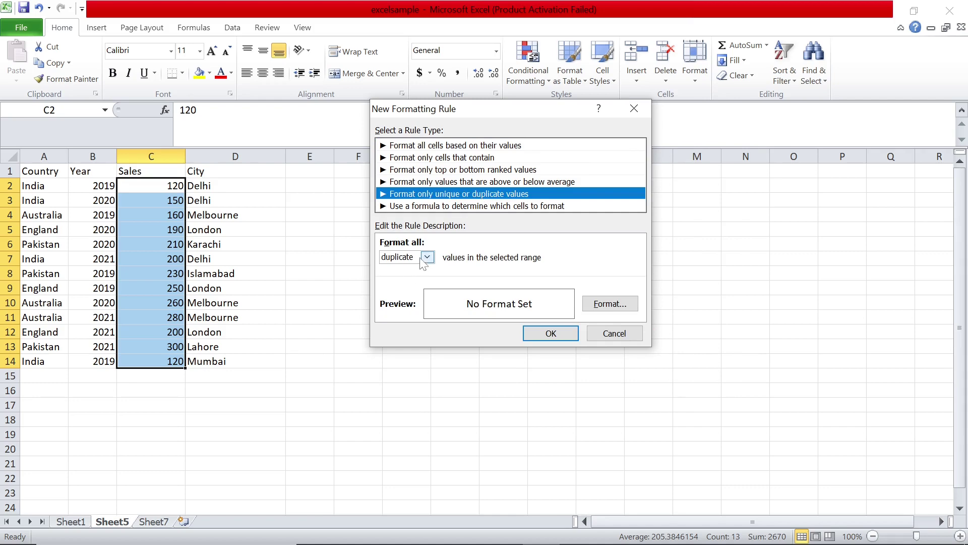
left_click(604, 303)
left_click(453, 218)
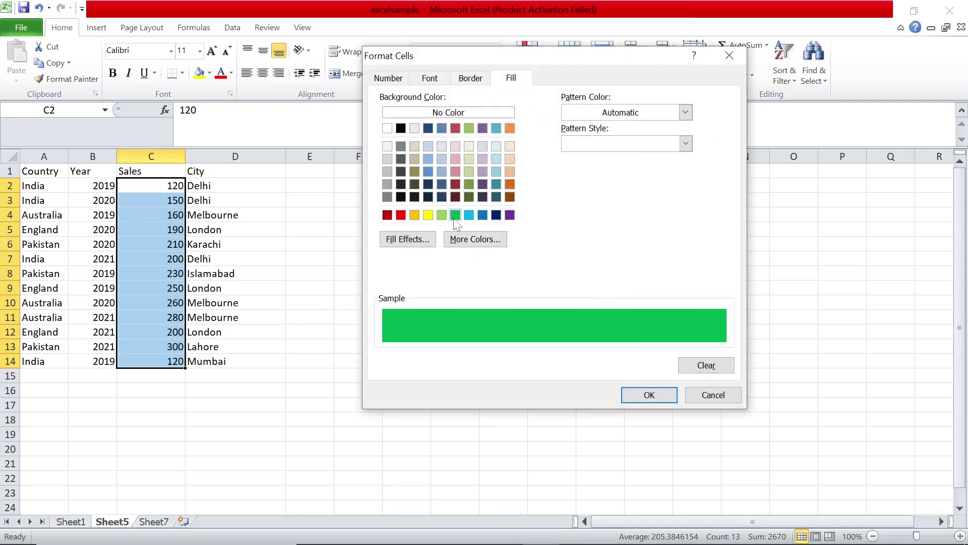
left_click(650, 396)
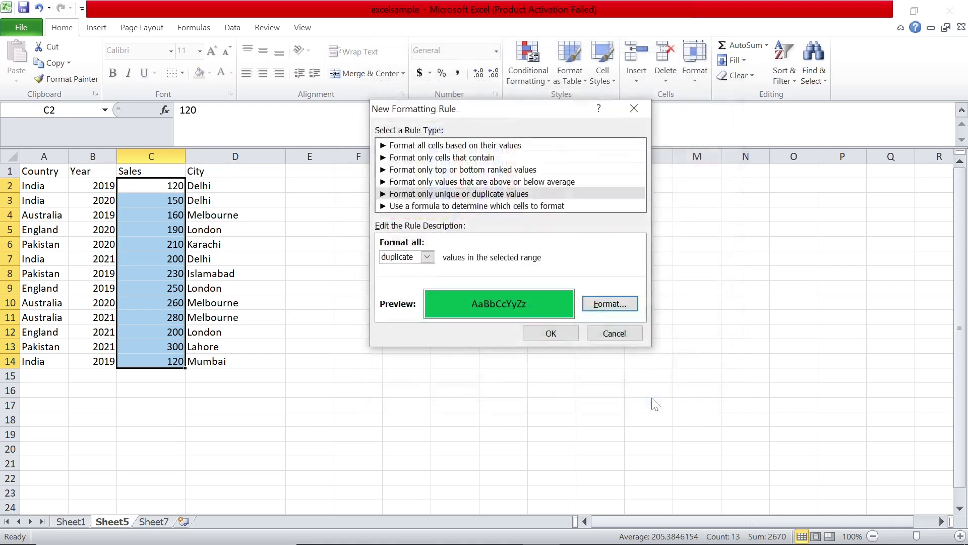
left_click(564, 333)
Check the green duplicates: 200 in C7 and C12, 120 in C14 and C2
left_click(201, 333)
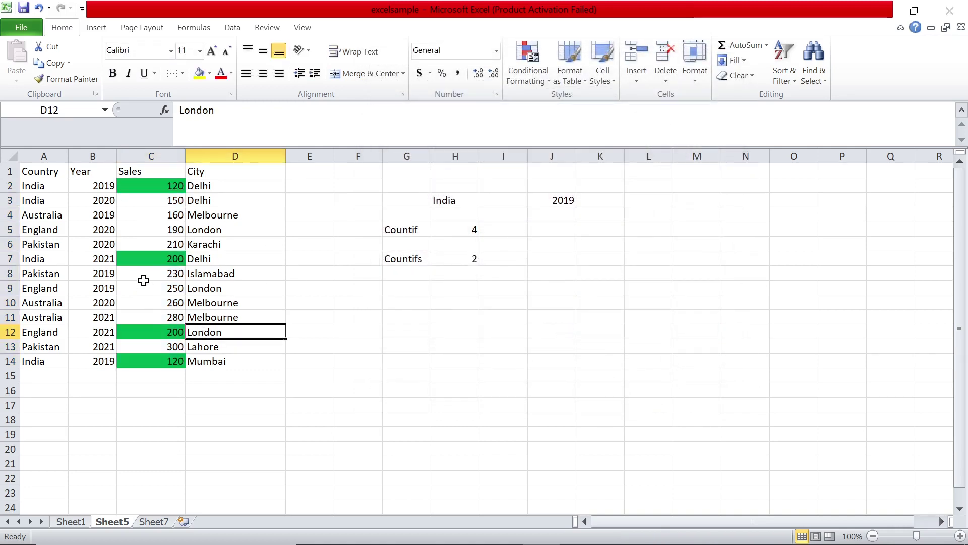
left_click(146, 258)
left_click(151, 330)
left_click(153, 356)
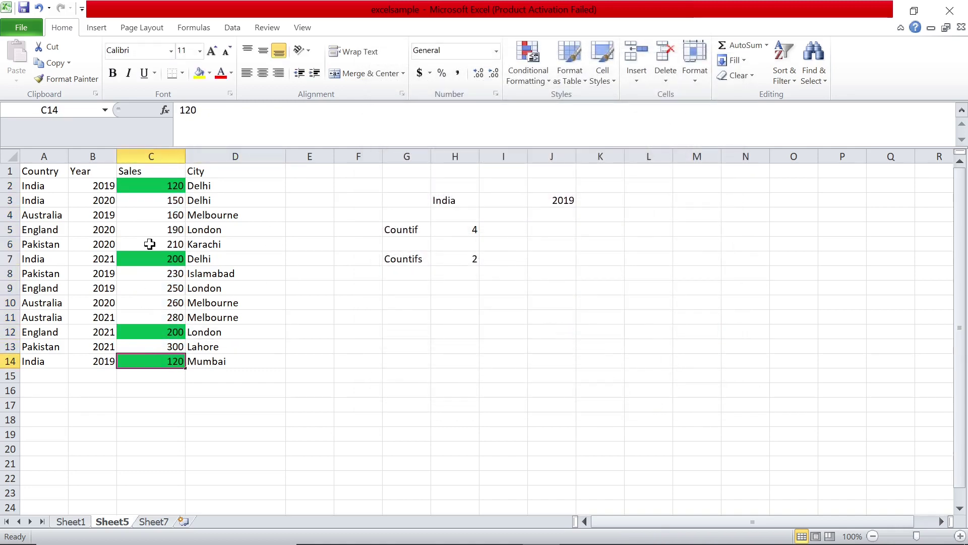
left_click(152, 185)
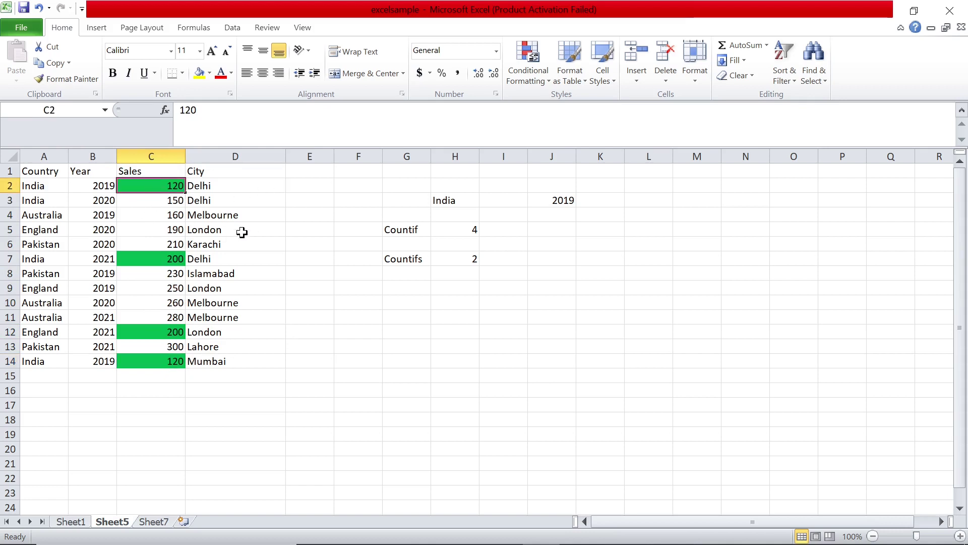
Edit the Duplicate Values rule in the Rules Manager to highlight unique values instead
left_click(528, 82)
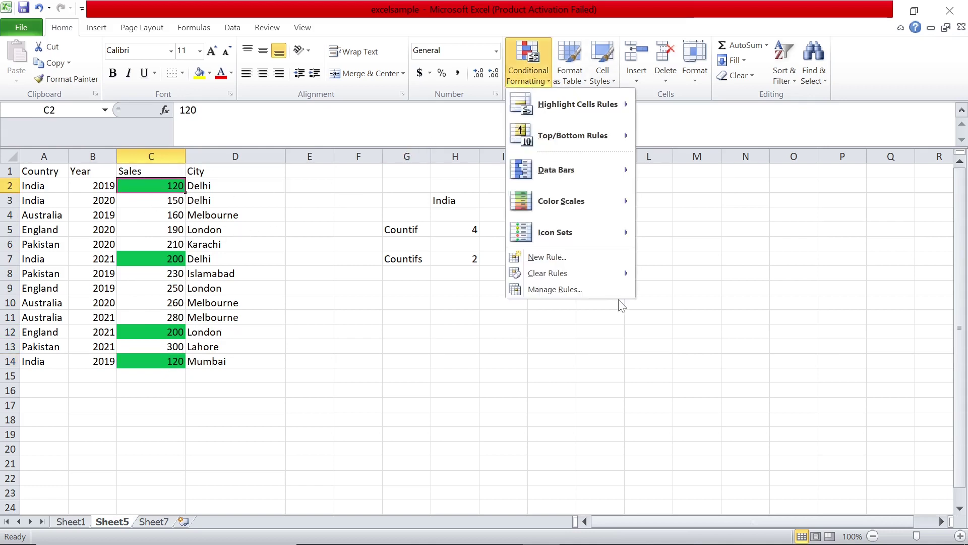
left_click(601, 289)
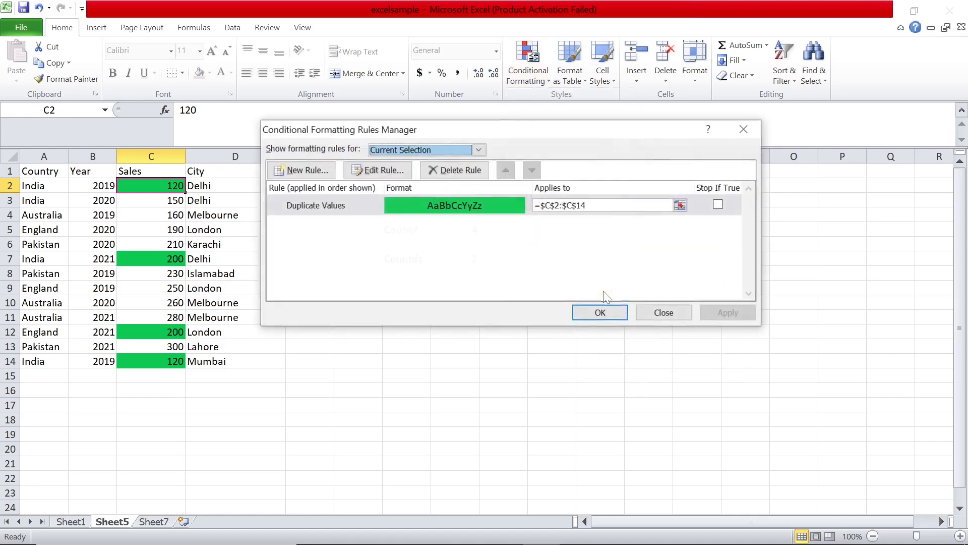
left_click(406, 201)
left_click(378, 170)
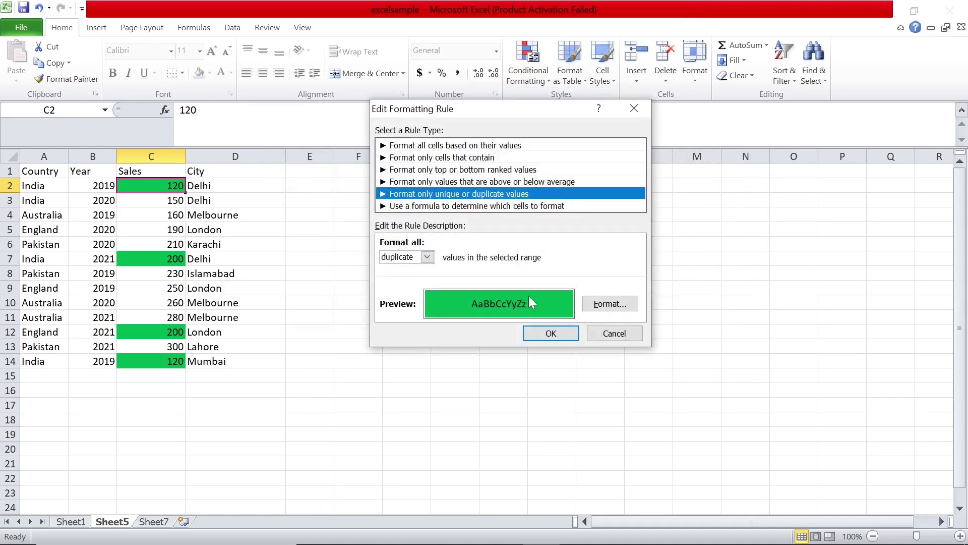
left_click(427, 257)
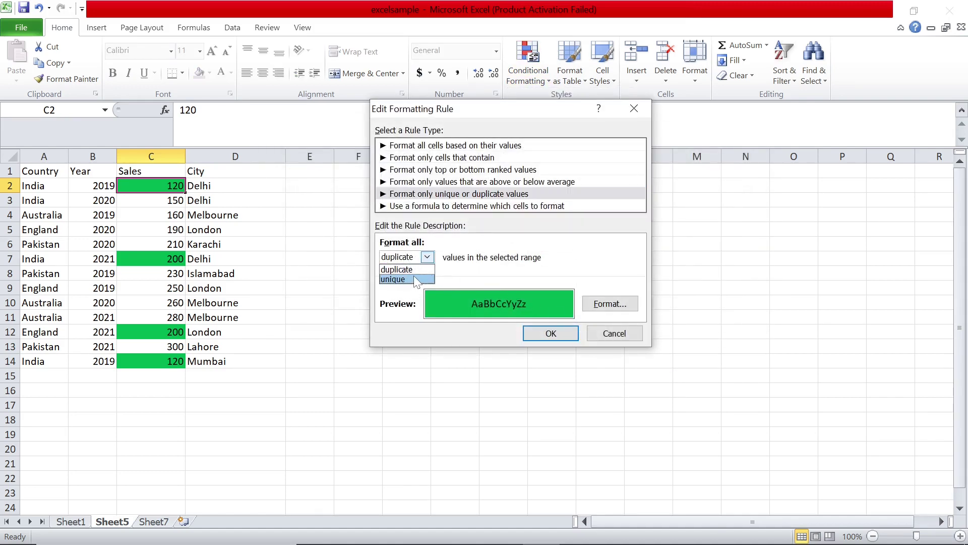
left_click(414, 278)
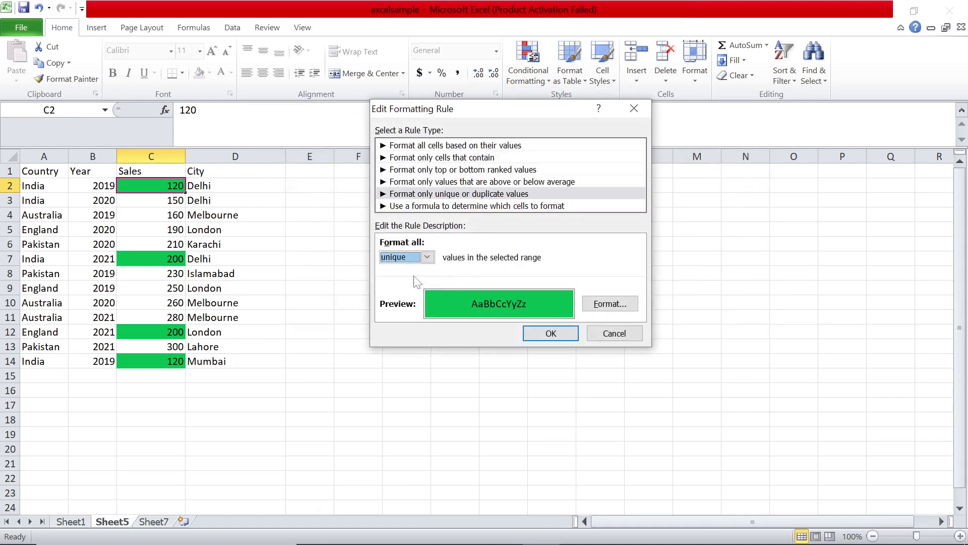
left_click(558, 332)
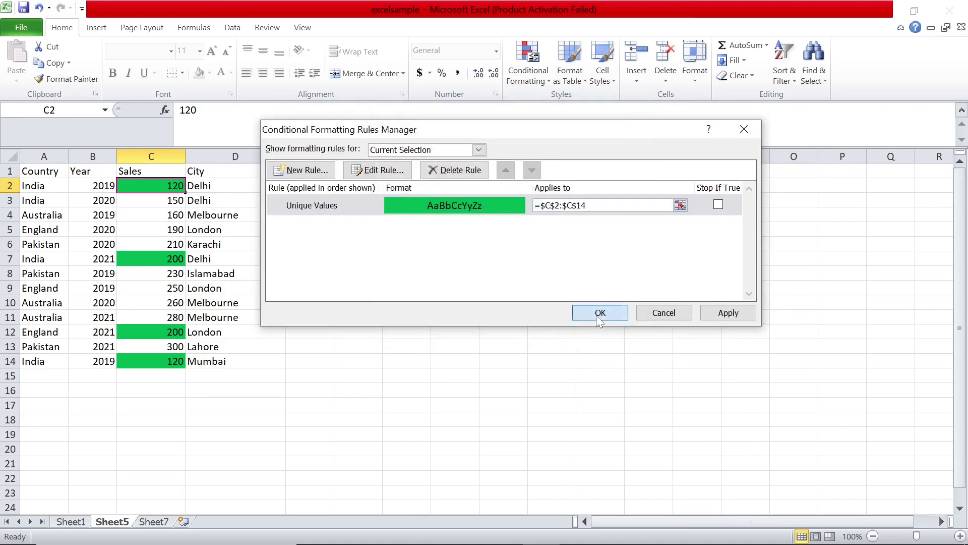
left_click(601, 312)
left_click(171, 284)
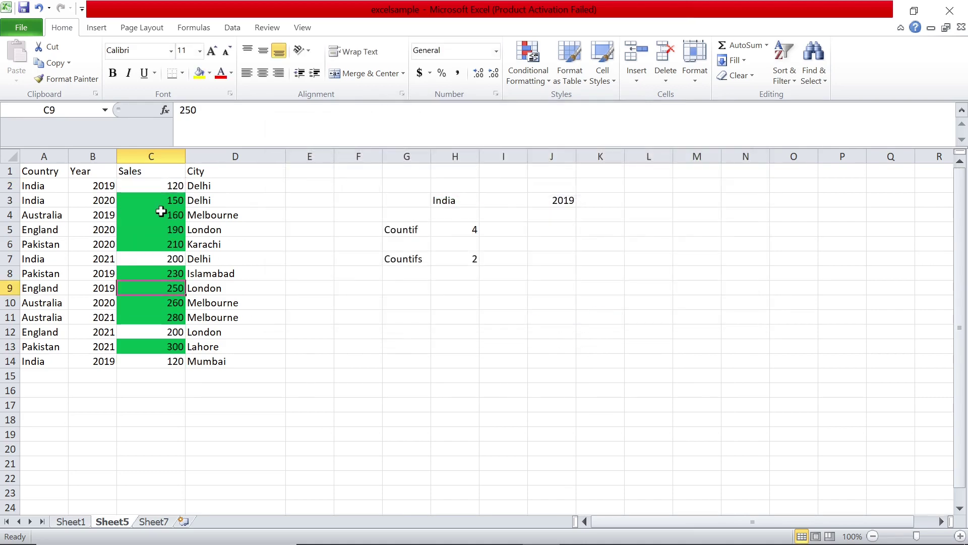
Inspect the green unique values C3:C6 and the unhighlighted cells C12, C7, C2, C14
left_click_drag(158, 202, 164, 245)
left_click(166, 332)
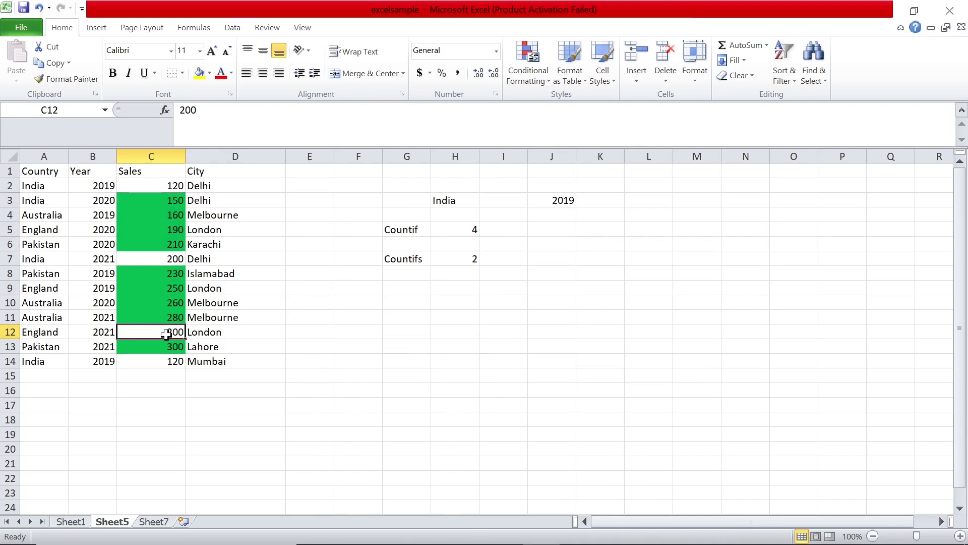
left_click(173, 257)
left_click(157, 183)
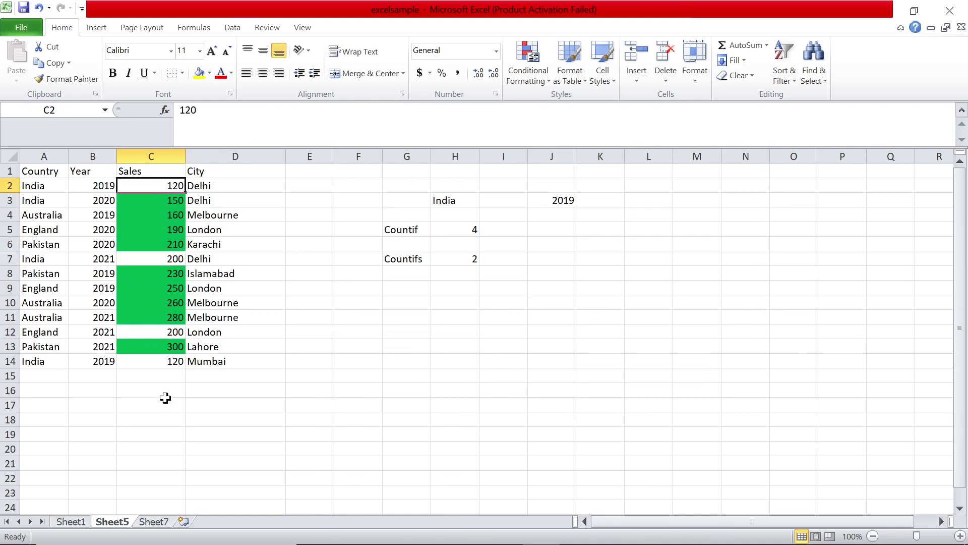
left_click(165, 360)
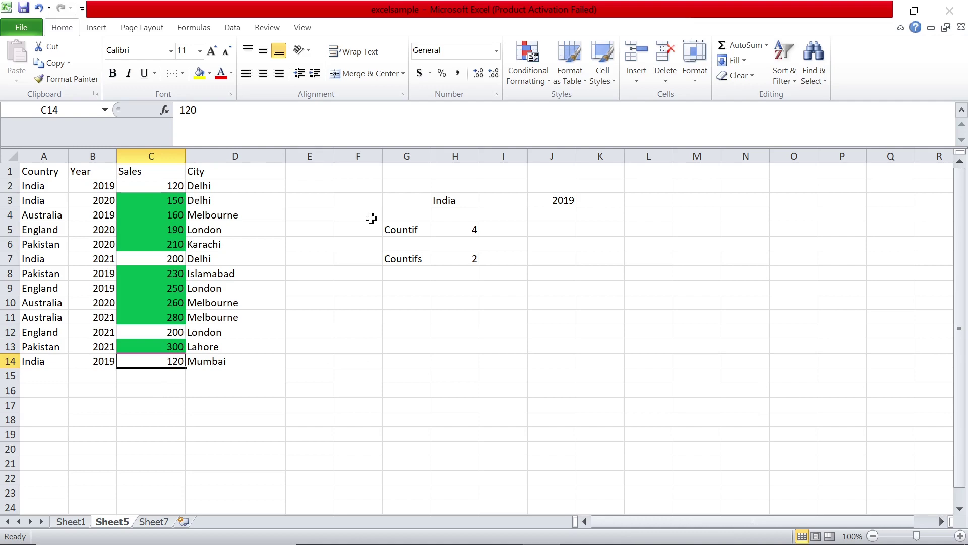
Delete the Unique Values rule in the Rules Manager to remove the green fill
left_click(528, 75)
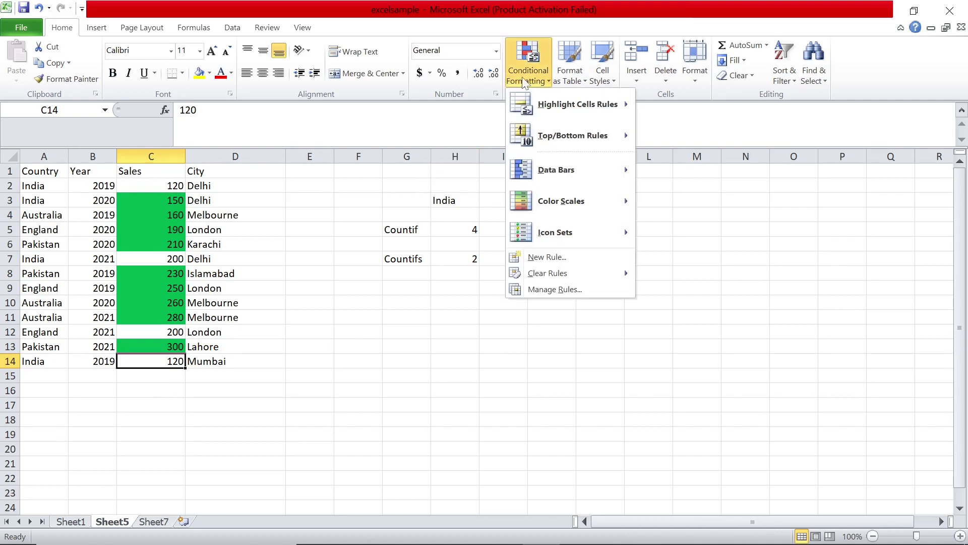
left_click(554, 291)
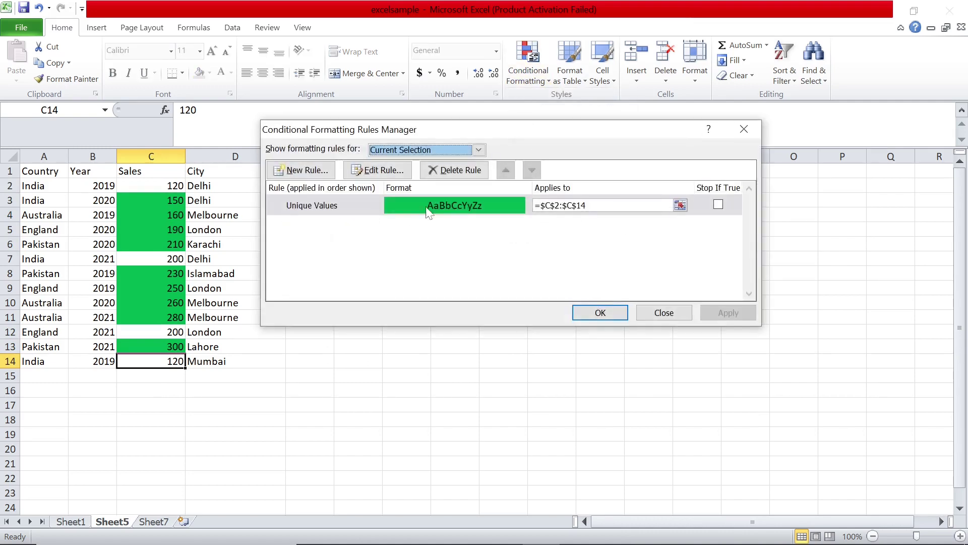
left_click(379, 211)
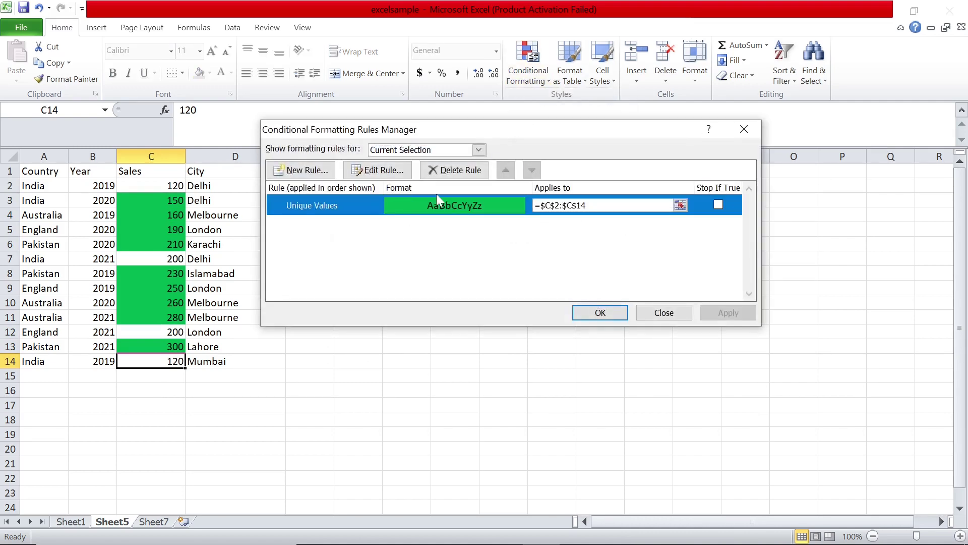
left_click(450, 170)
left_click(601, 313)
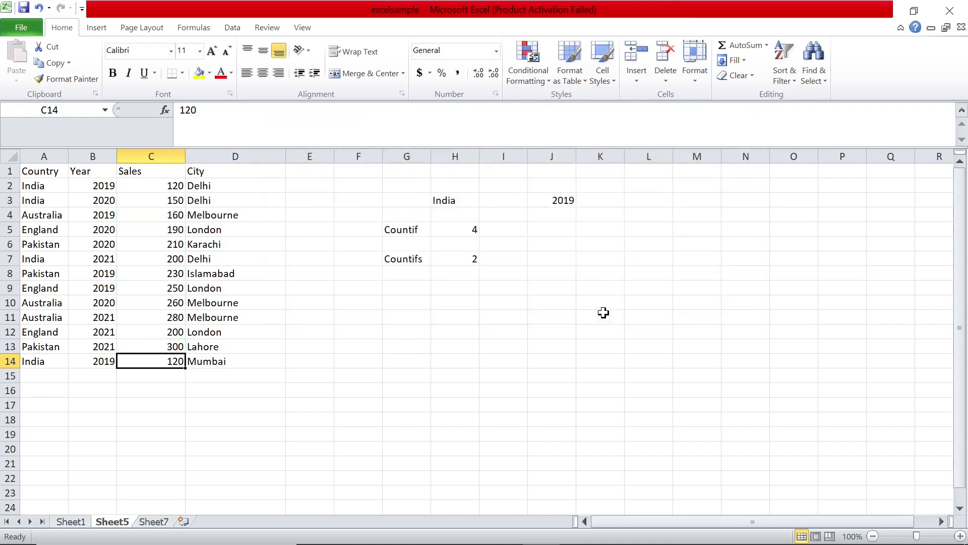
left_click(267, 211)
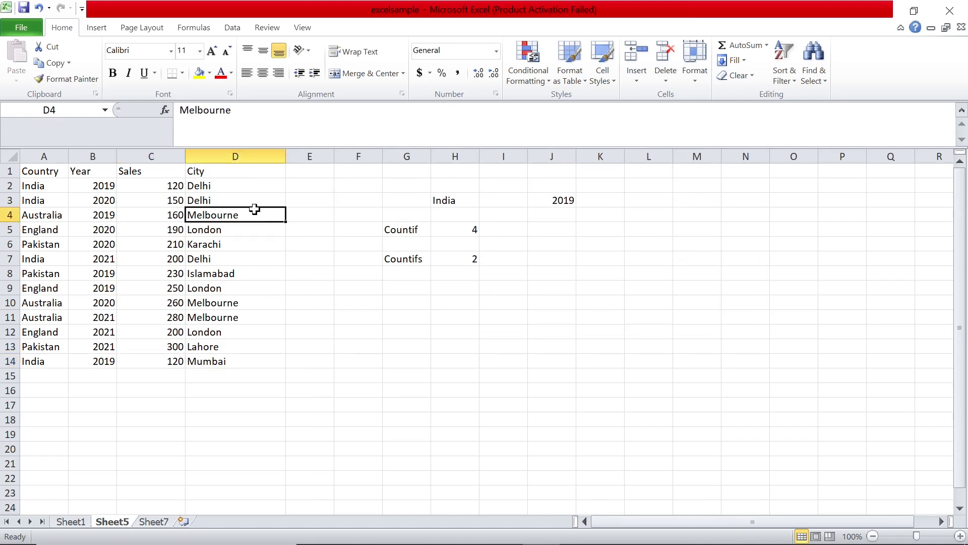
left_click(152, 185)
Apply a 2-Color Scale rule, orange minimum to yellow maximum, to C2:C14
left_click_drag(153, 185, 160, 360)
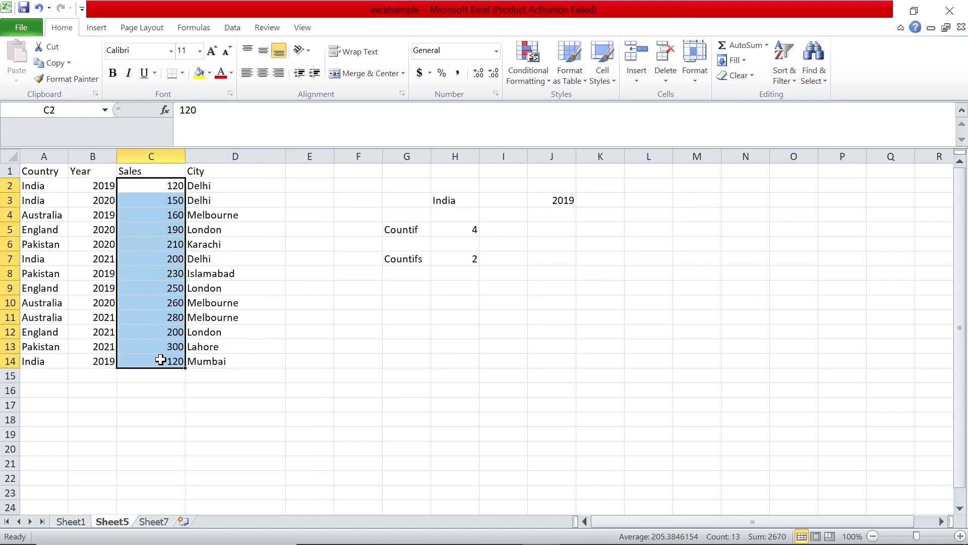
left_click(538, 84)
left_click(550, 258)
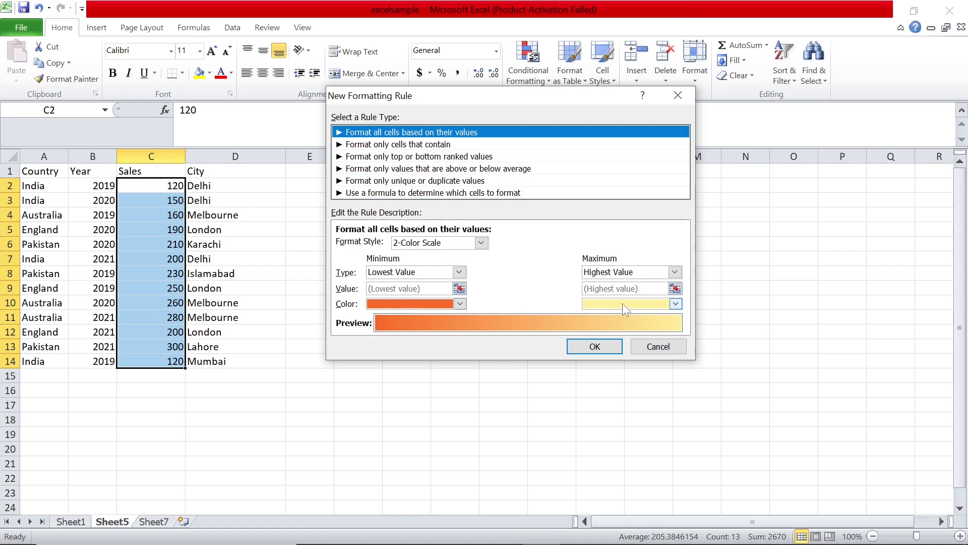
left_click(595, 347)
Step through the shaded Sales cells, including the 300 in C13, to check the scale
left_click(259, 246)
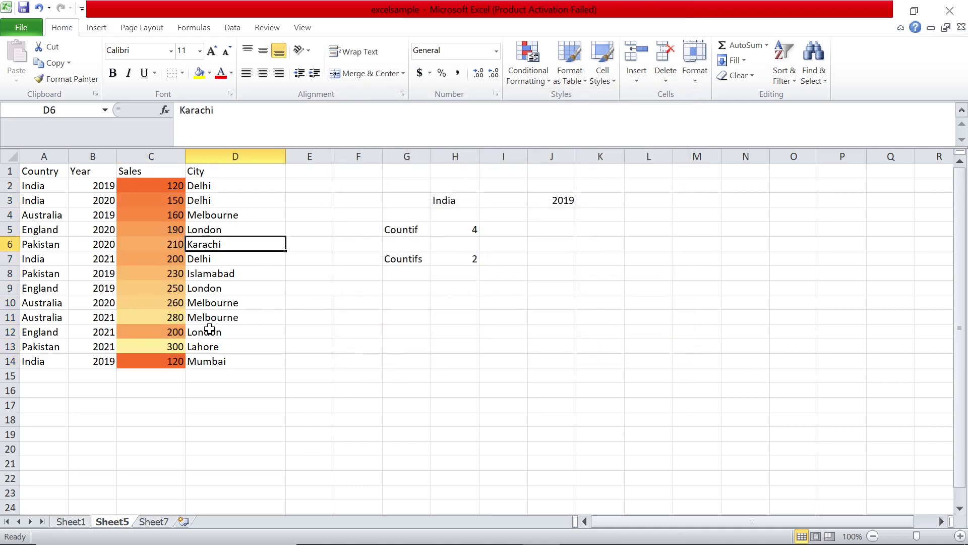
left_click(162, 197)
key("Up")
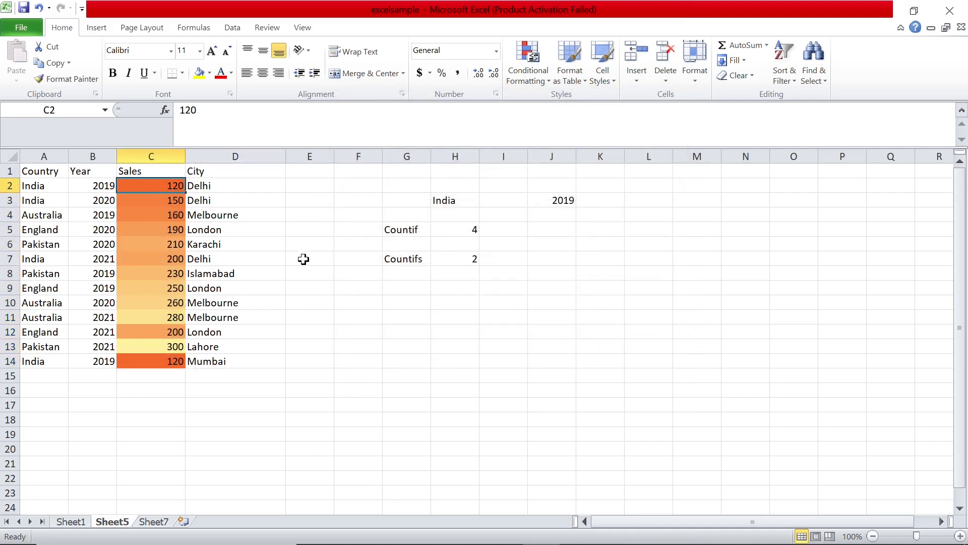
left_click(164, 359)
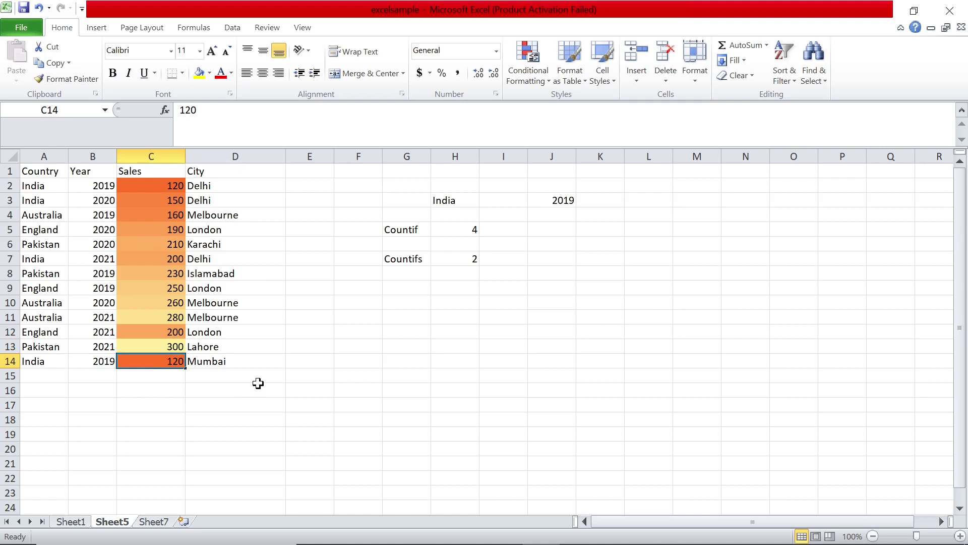
key("Up")
key("Up")
key("Up")
key("Up")
key("Up")
key("Up")
key("Down")
key("Down")
key("Down")
key("Down")
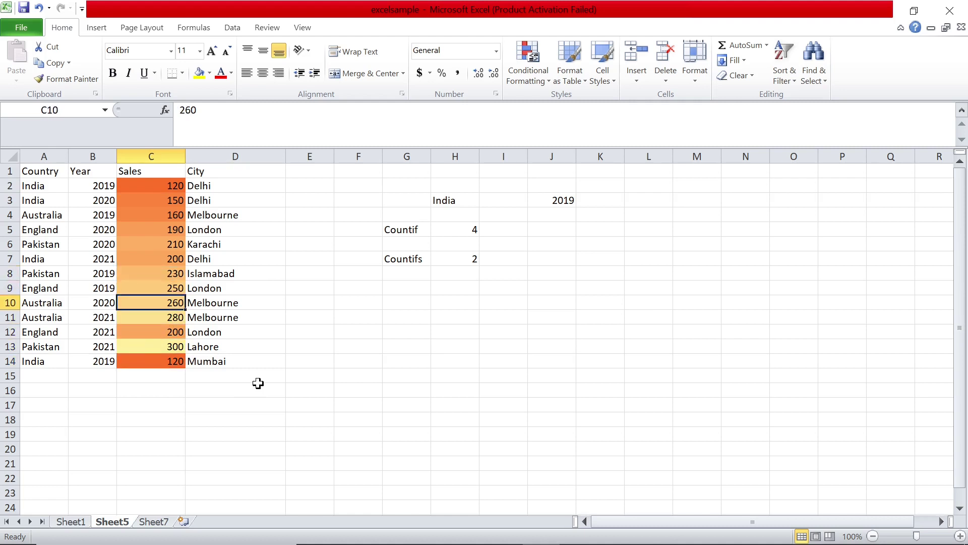
key("Down")
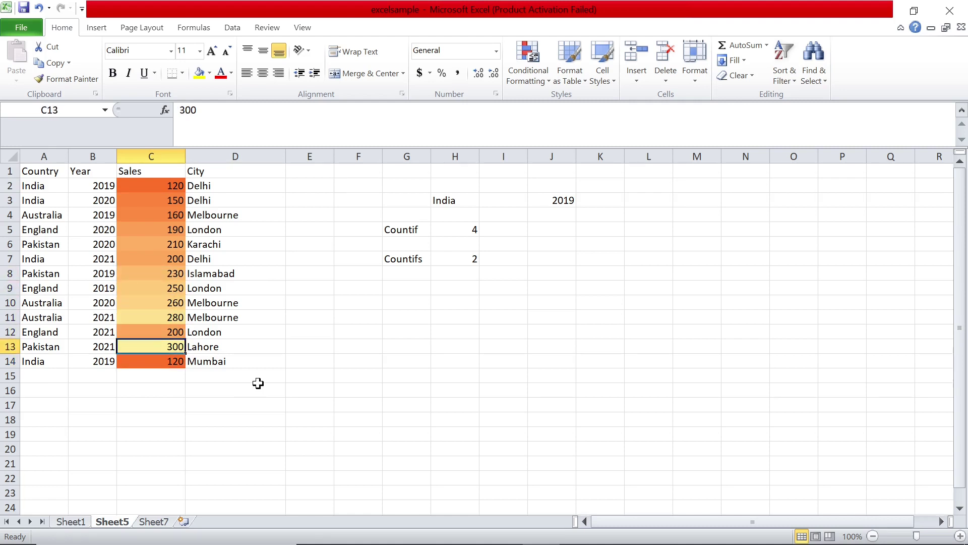
key("Down")
key("Up")
key("Up")
key("Up")
key("Up")
key("Up")
key("Up")
key("Up")
key("Up")
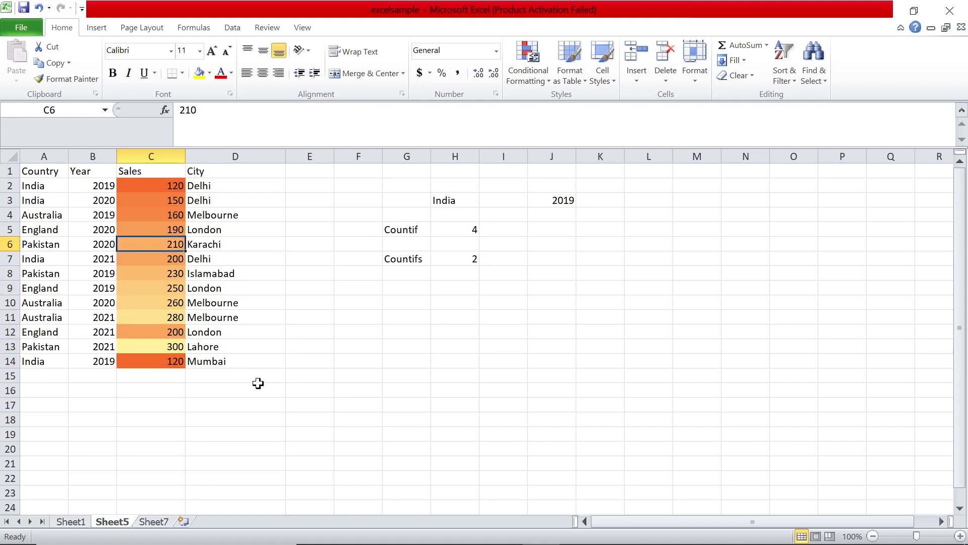
key("Down")
key("Down")
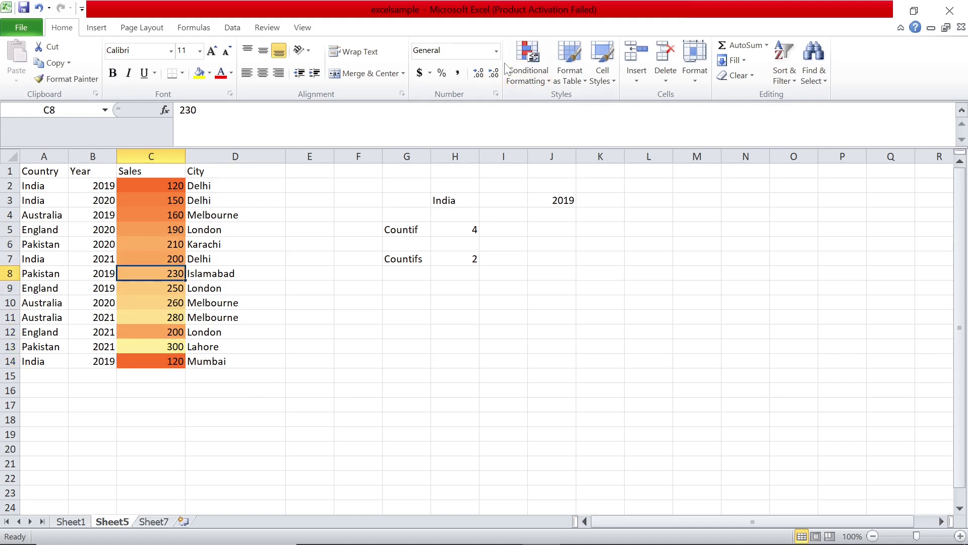
Delete the Graded Color Scale rule in the Rules Manager and reselect Sales cells C2:C14
left_click(529, 74)
left_click(566, 290)
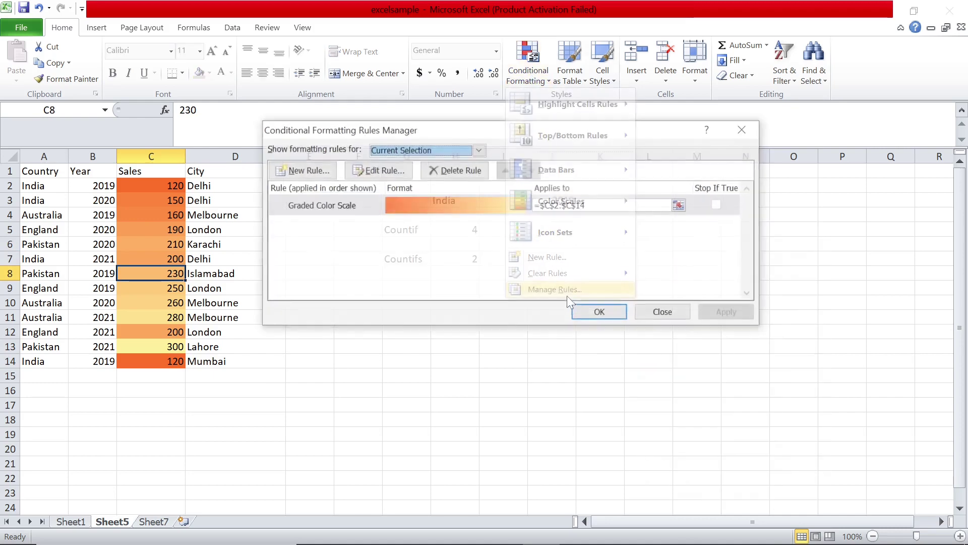
left_click(446, 202)
left_click(455, 170)
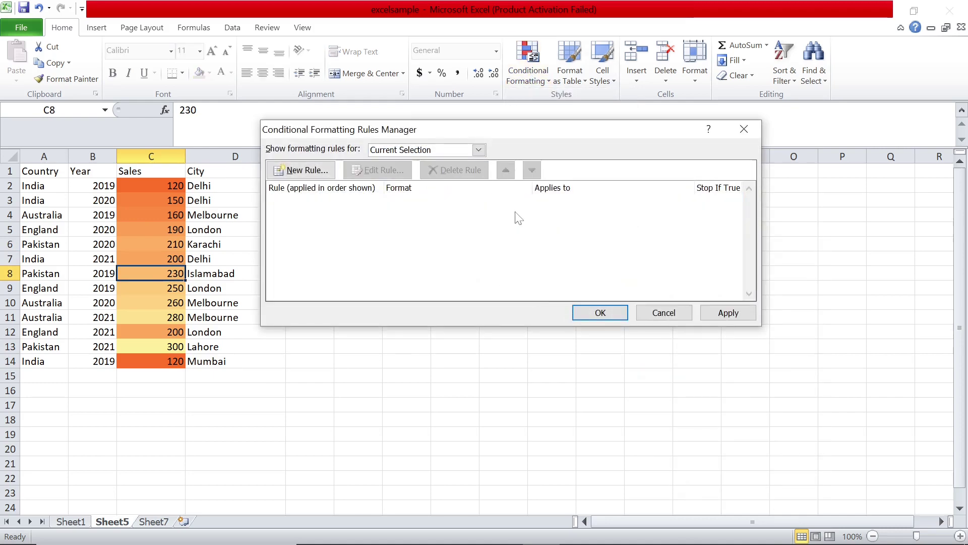
left_click(619, 312)
left_click(357, 305)
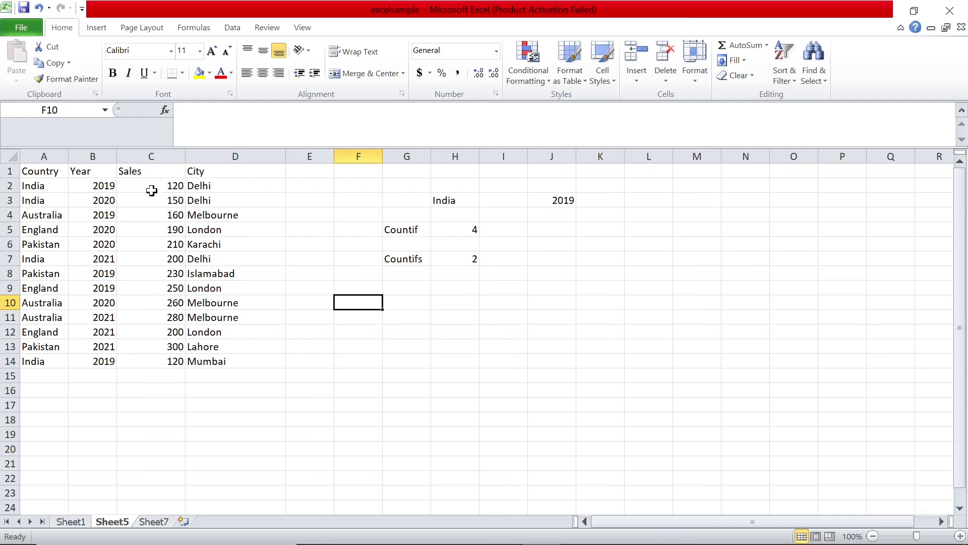
left_click_drag(151, 190, 162, 361)
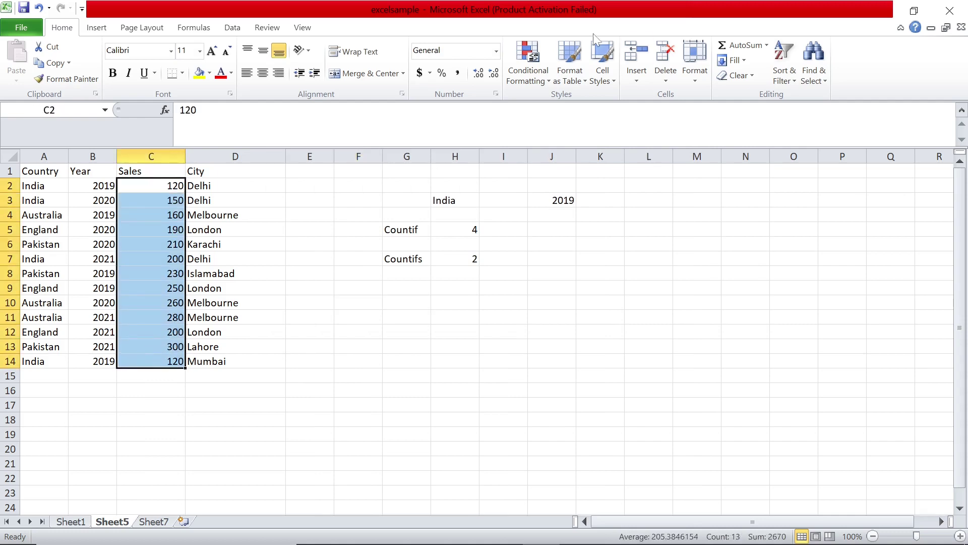
left_click(529, 70)
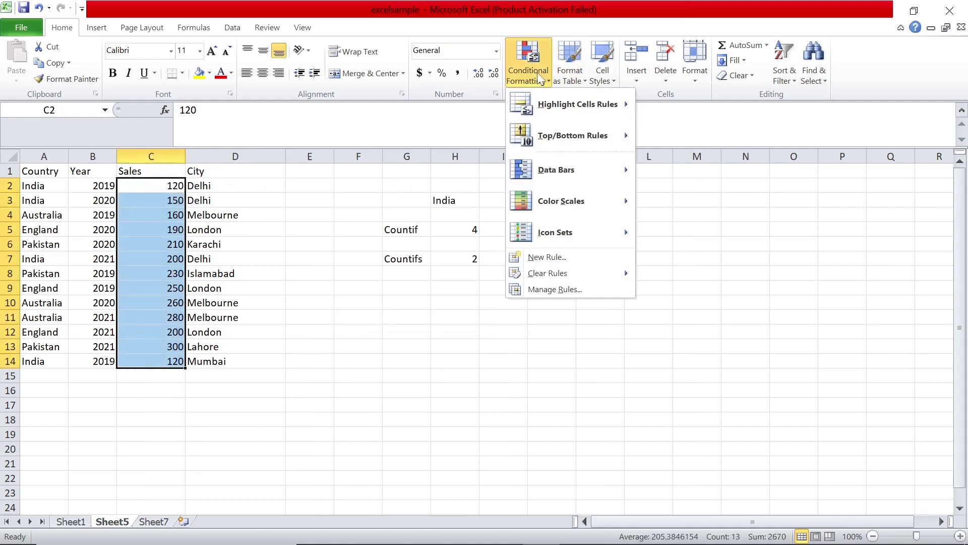
Add a 'Cell Value between 100 and 149' rule with blue fill to the Sales cells
left_click(547, 257)
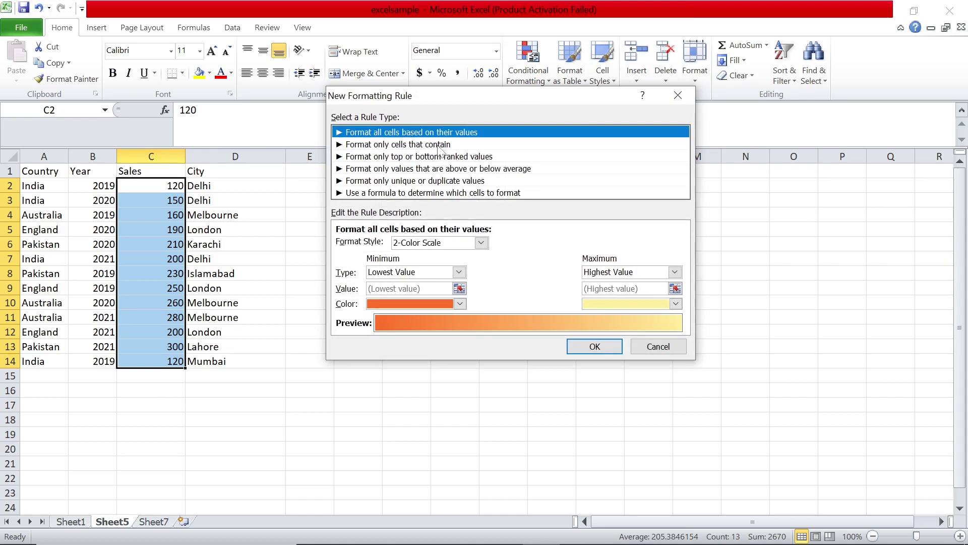
left_click(439, 145)
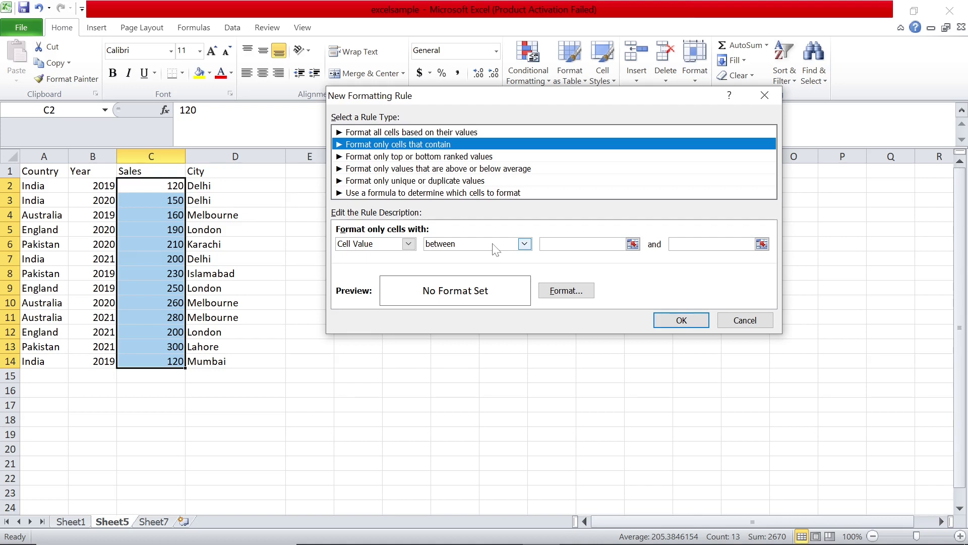
left_click(582, 243)
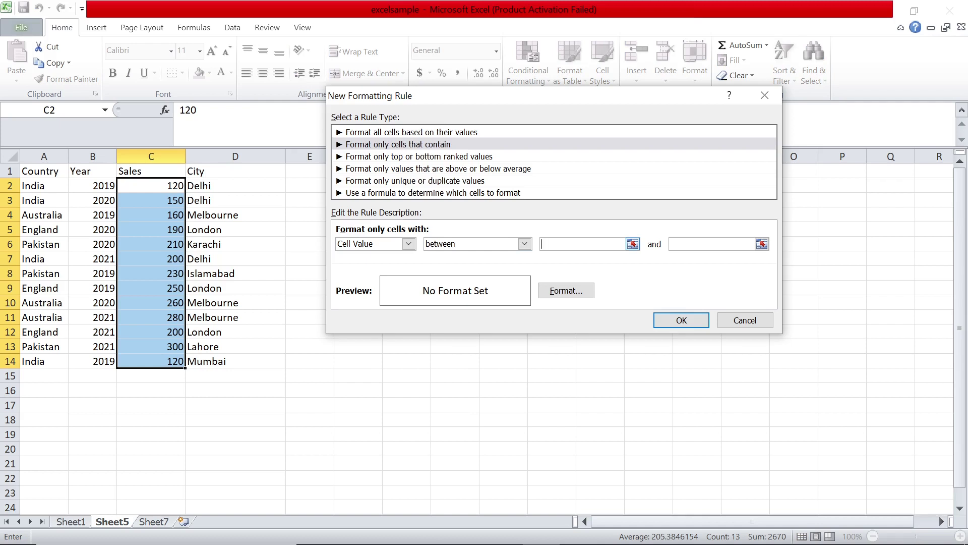
type("100")
left_click(672, 244)
left_click(559, 291)
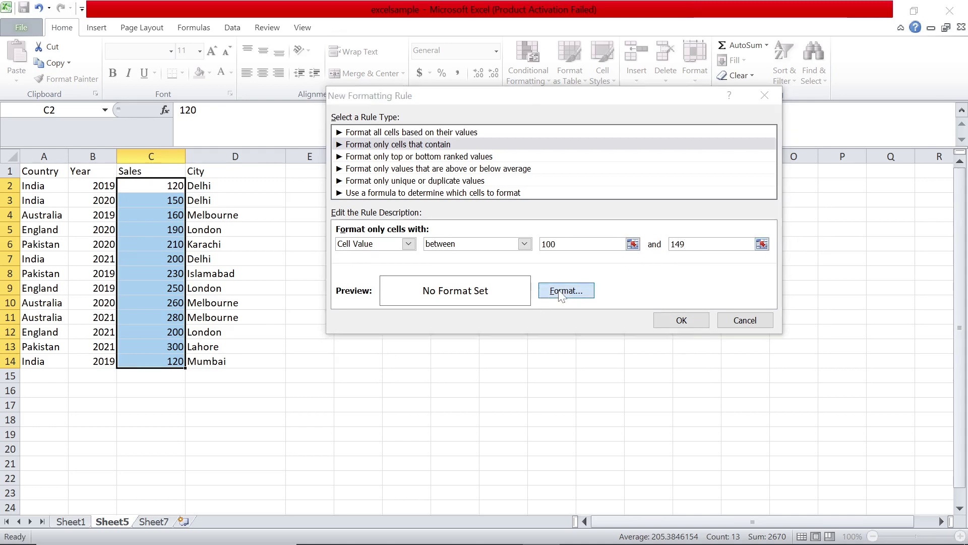
left_click(439, 202)
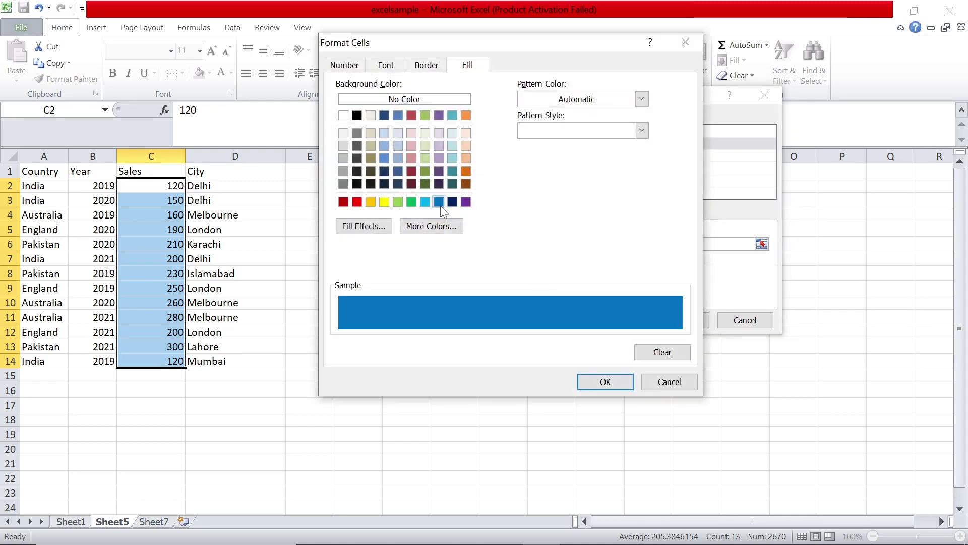
left_click(619, 383)
left_click(679, 320)
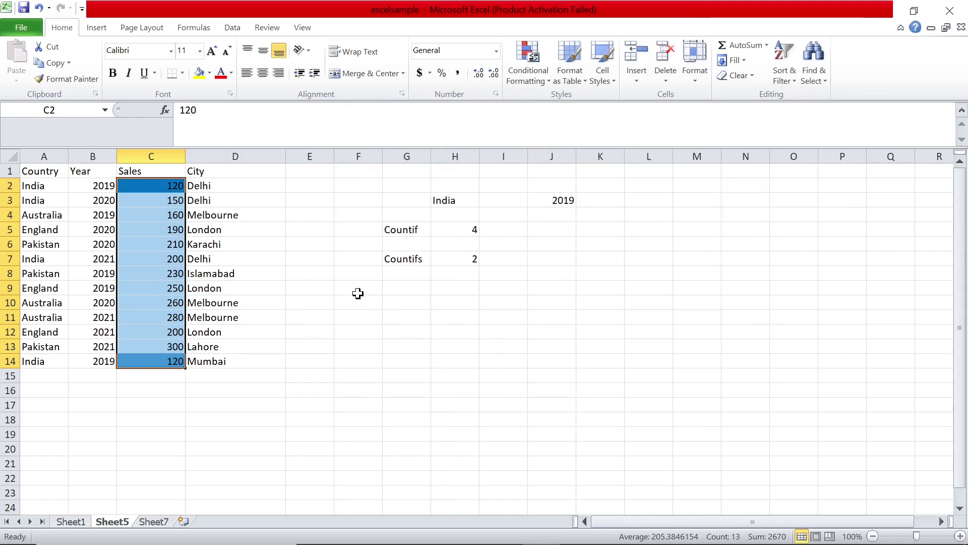
key("Down")
key("Down")
key("Down")
key("Down")
key("Down")
key("Down")
key("Down")
key("Down")
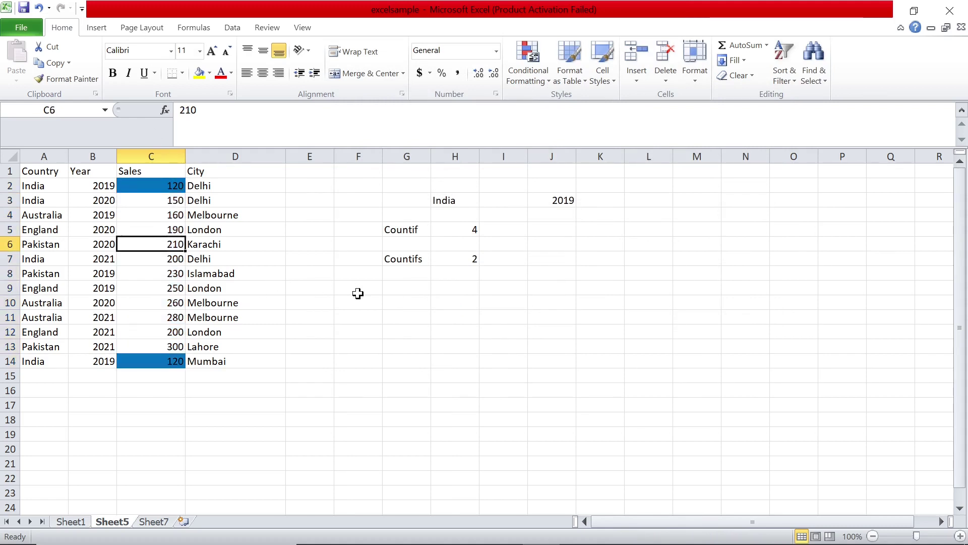
key("Down")
key("Down")
key("Down")
key("Down")
key("Up")
key("Up")
key("Up")
key("Up")
key("Up")
key("Up")
key("Up")
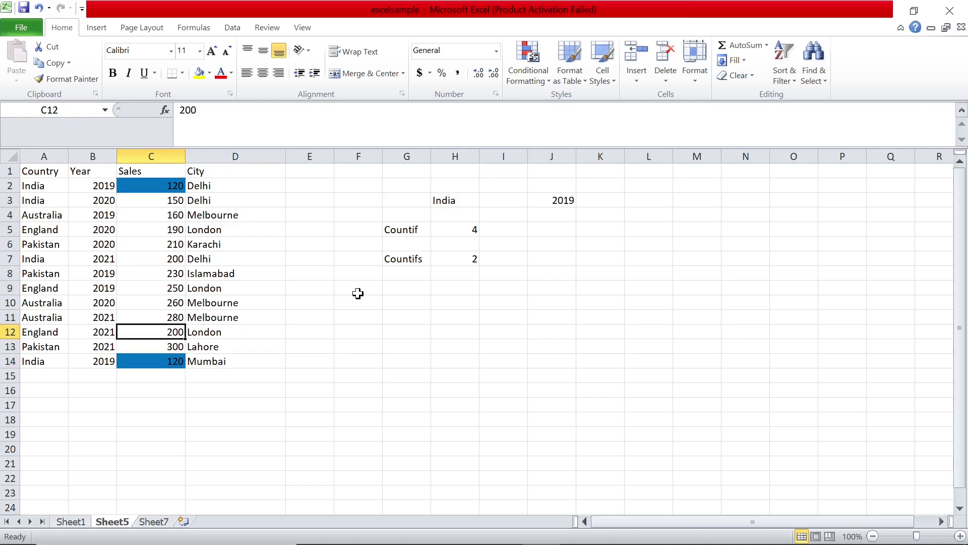
key("Up")
key("Up")
key("Up")
key("Up")
key("Up")
left_click(196, 258)
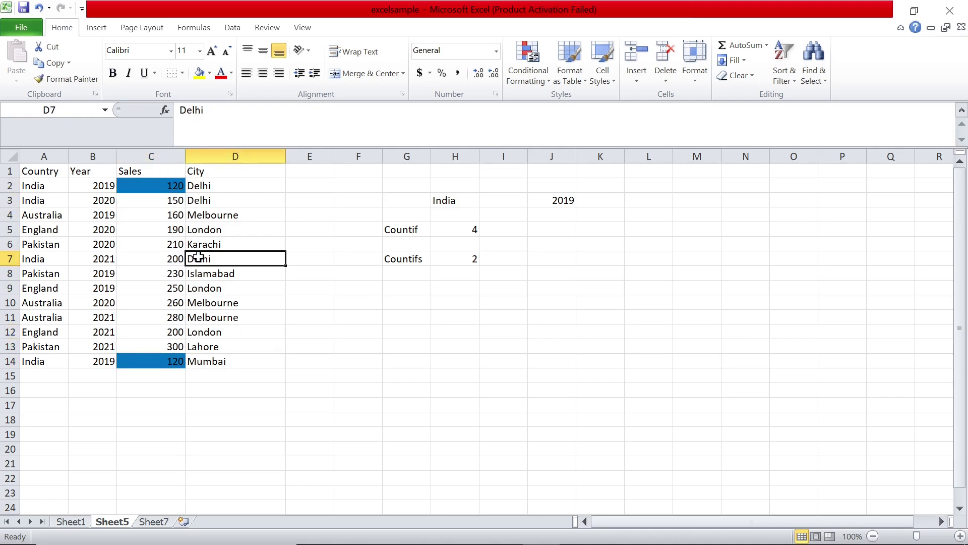
left_click_drag(171, 185, 162, 361)
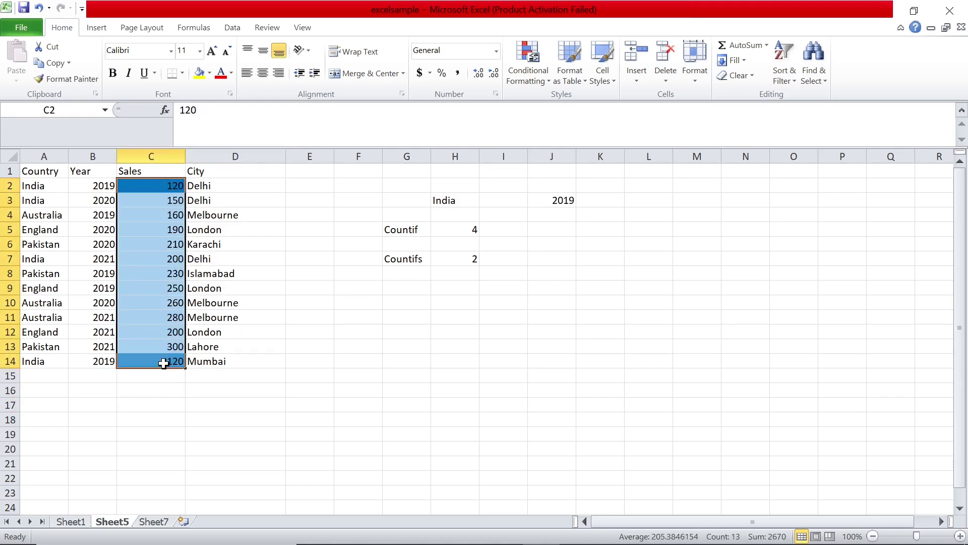
Start a formula-based conditional formatting rule, then cancel it without applying
left_click(527, 71)
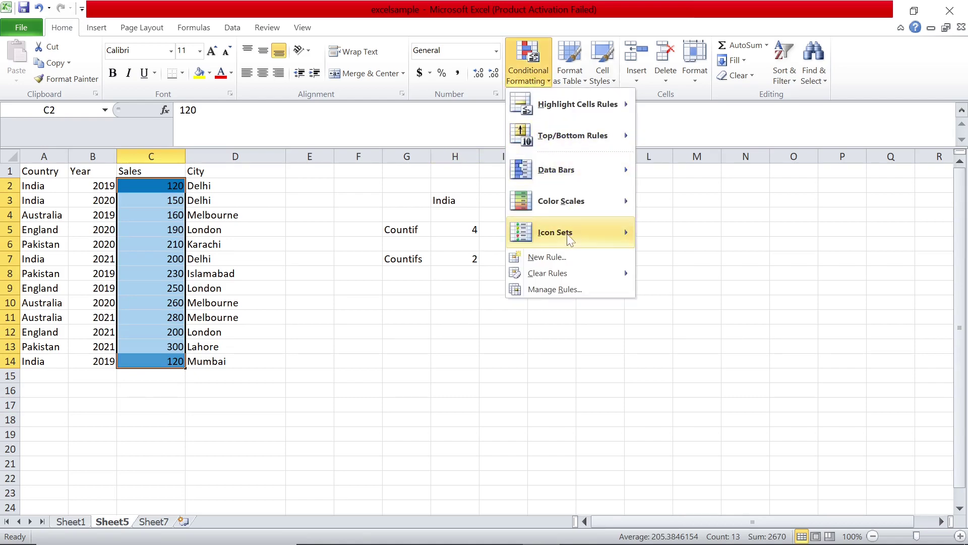
left_click(567, 257)
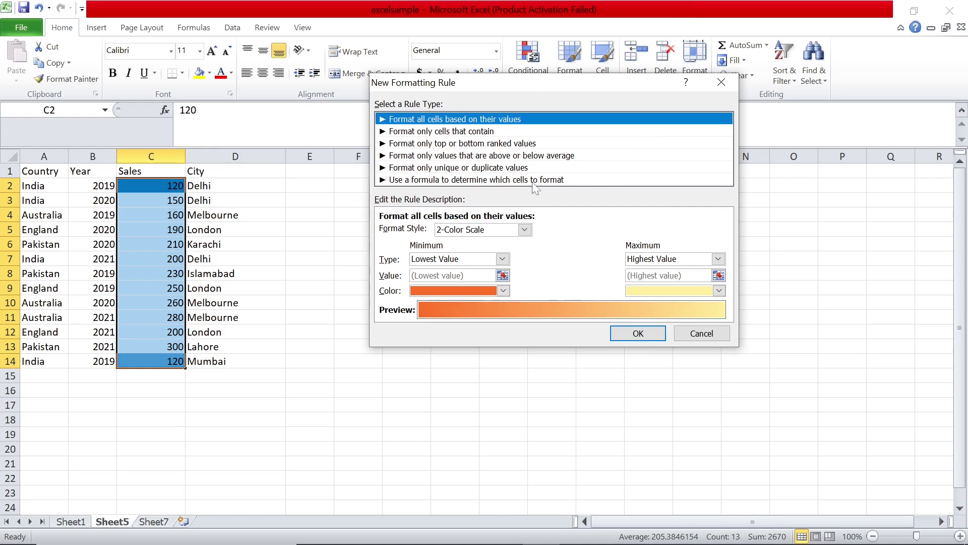
left_click(533, 180)
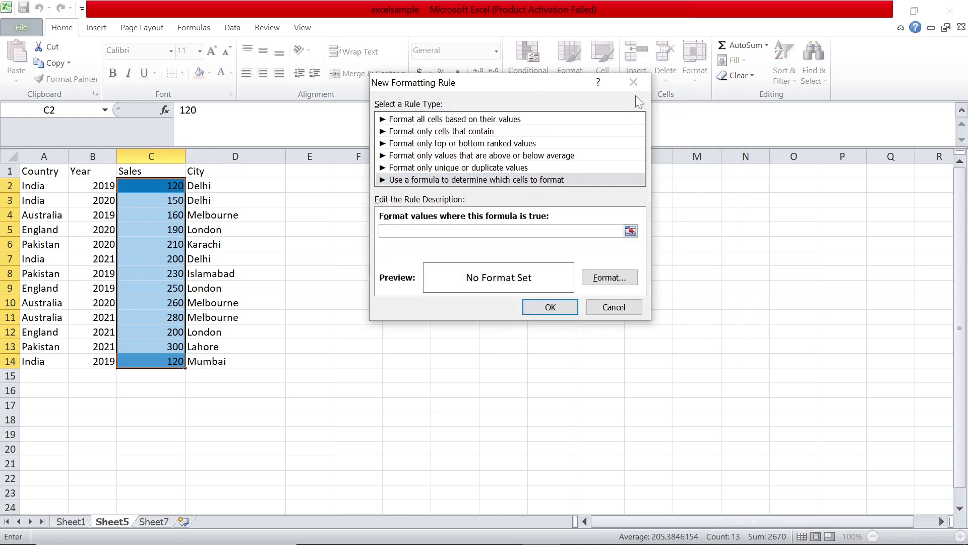
left_click(633, 82)
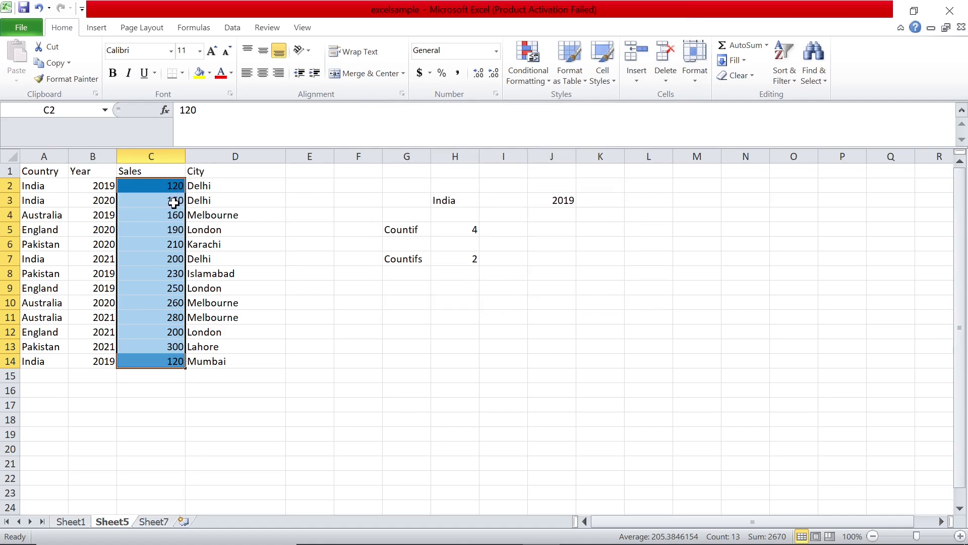
Give cell C2 a formula rule =c2>130 with a yellow fill
left_click(170, 185)
left_click(510, 85)
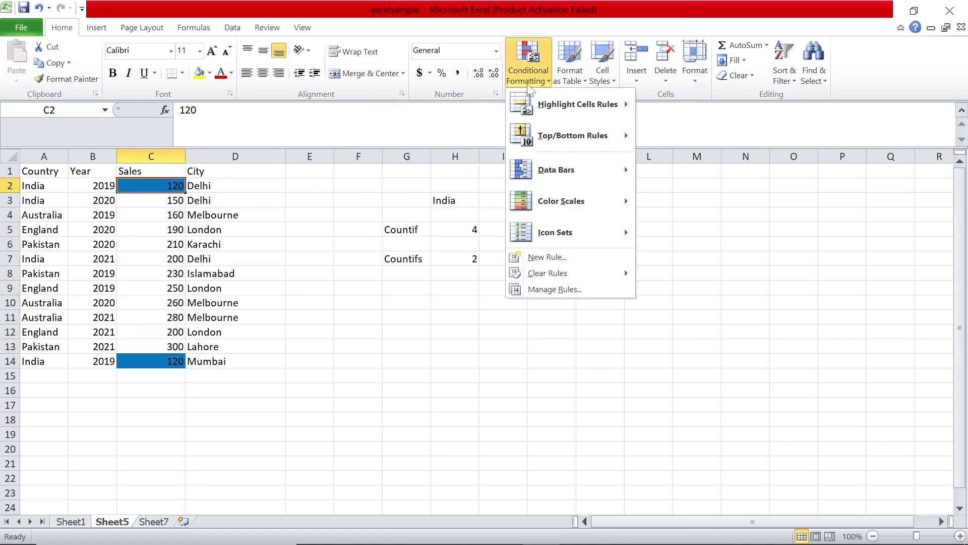
left_click(564, 252)
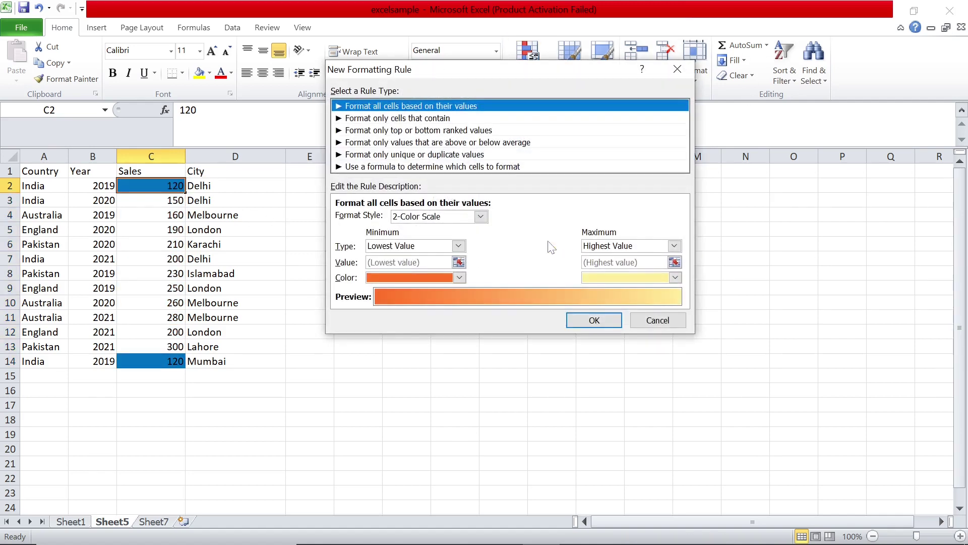
left_click(490, 166)
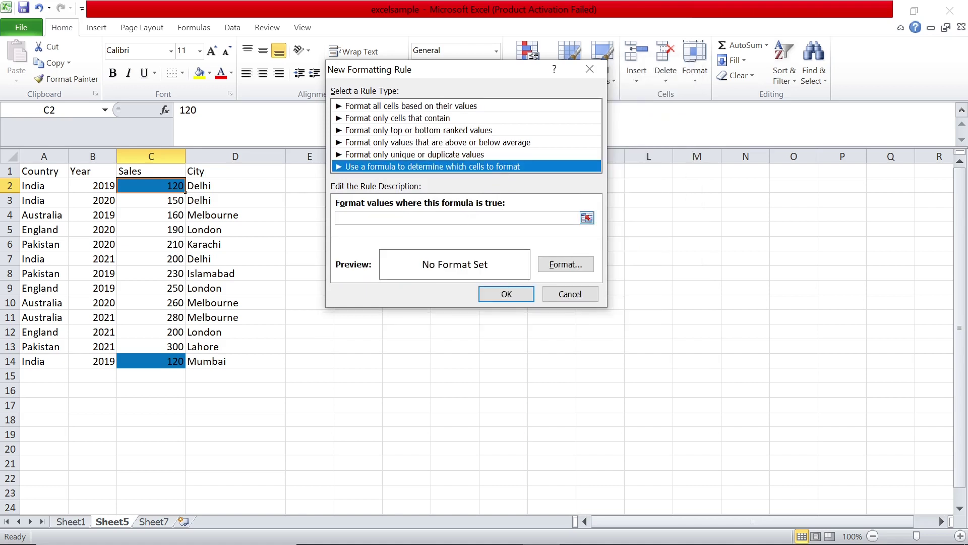
left_click(575, 217)
type("=")
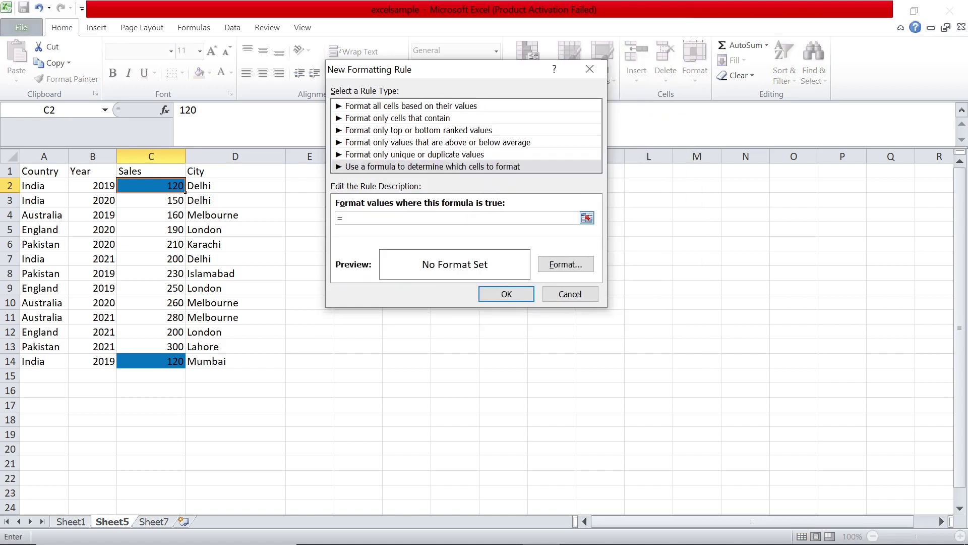
type("c2>130")
left_click(559, 264)
left_click(384, 175)
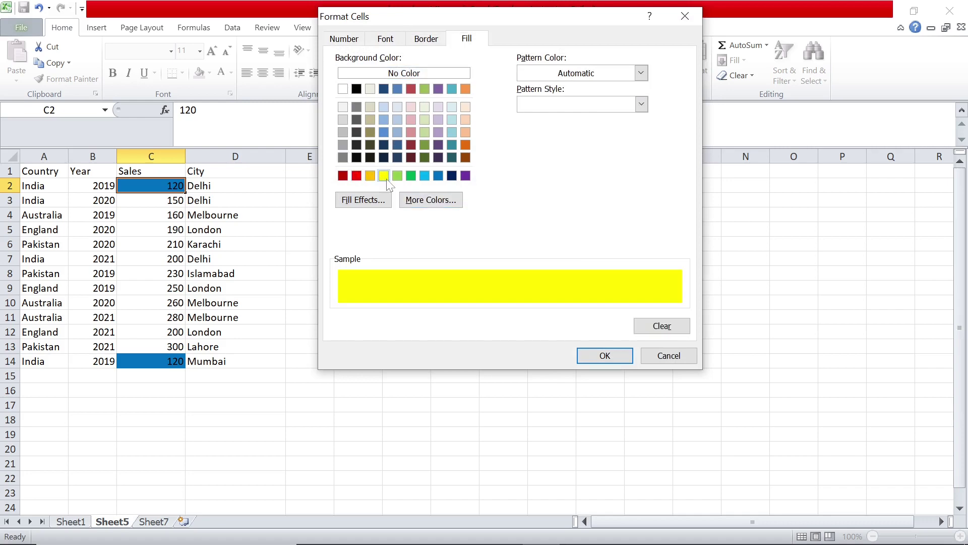
left_click(612, 358)
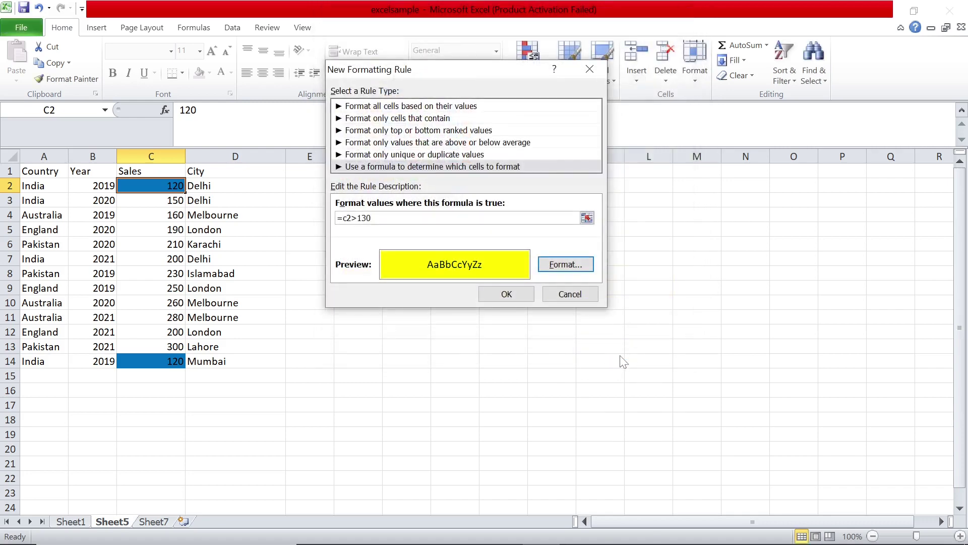
left_click(506, 294)
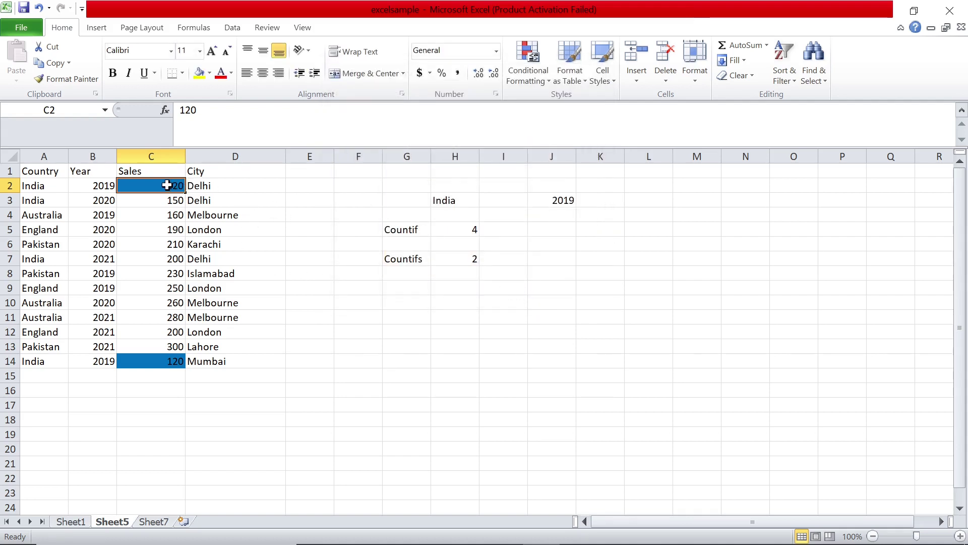
Copy C2's conditional formatting onto C3:C14 with the Format Painter
left_click(167, 201)
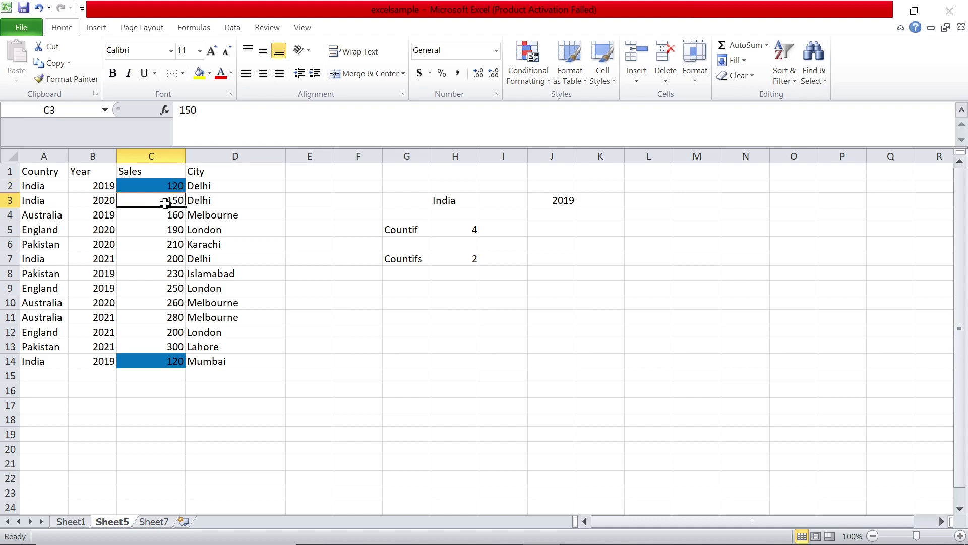
left_click(160, 186)
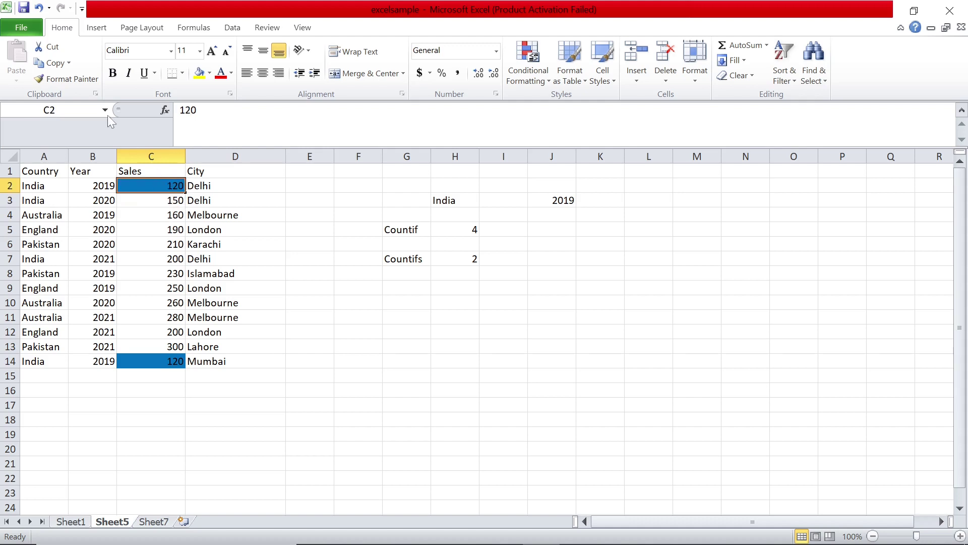
left_click(75, 81)
left_click_drag(149, 200, 166, 361)
left_click(284, 258)
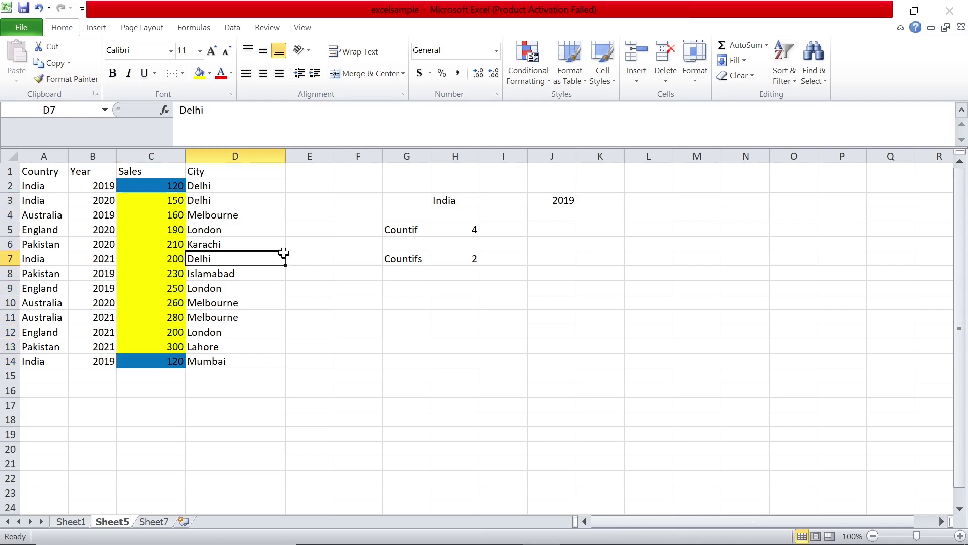
Step through the Sales column from C3 to confirm values above 130 are yellow
left_click(171, 204)
key("Down")
key("Down")
key("Down")
key("Down")
key("Down")
key("Down")
key("Down")
key("Down")
key("Down")
key("Down")
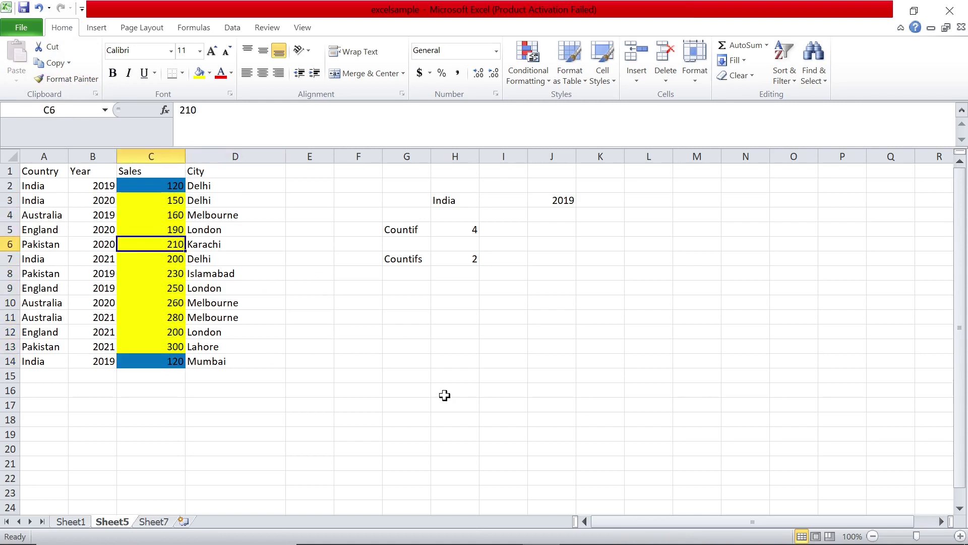
key("Up")
key("Up")
key("Up")
key("Up")
key("Up")
key("Up")
key("Up")
key("Up")
key("Up")
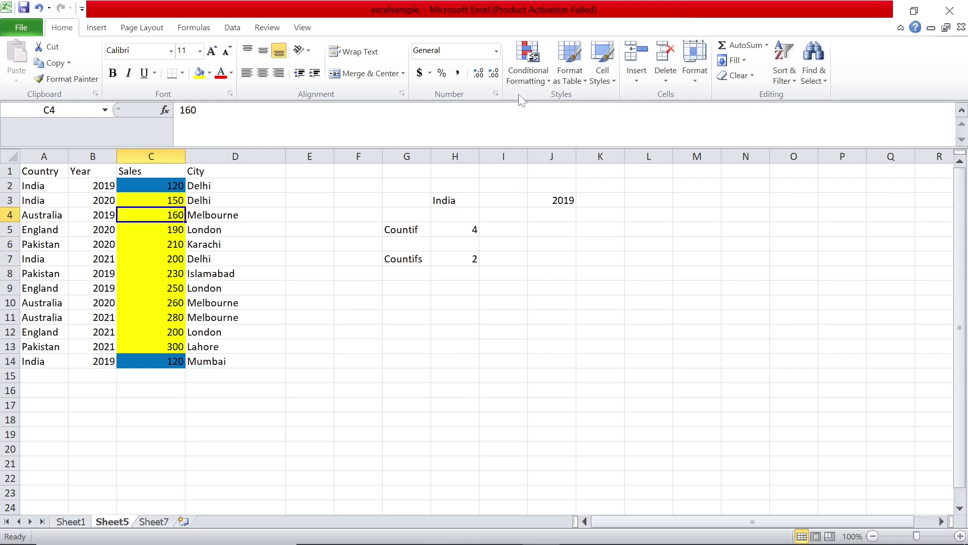
left_click(527, 76)
left_click(580, 290)
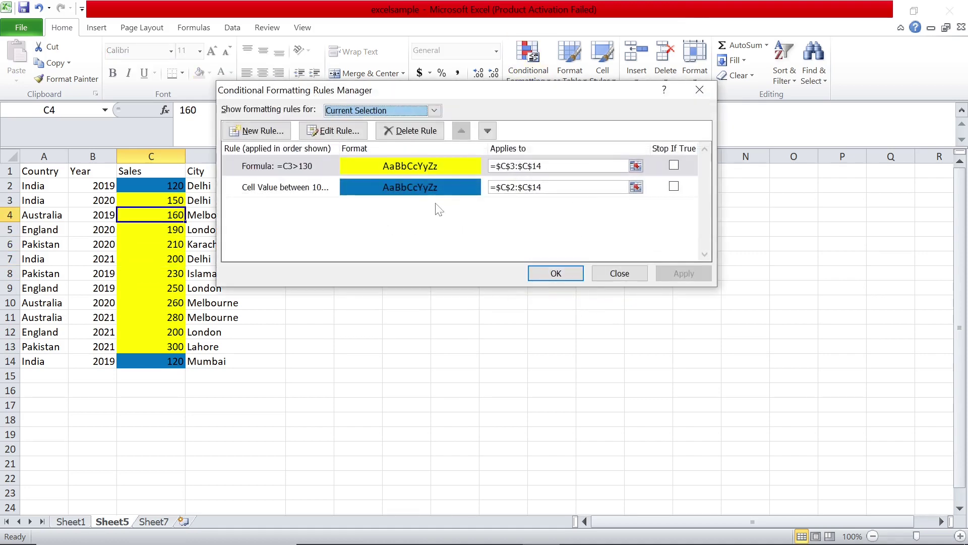
left_click(367, 169)
left_click(336, 131)
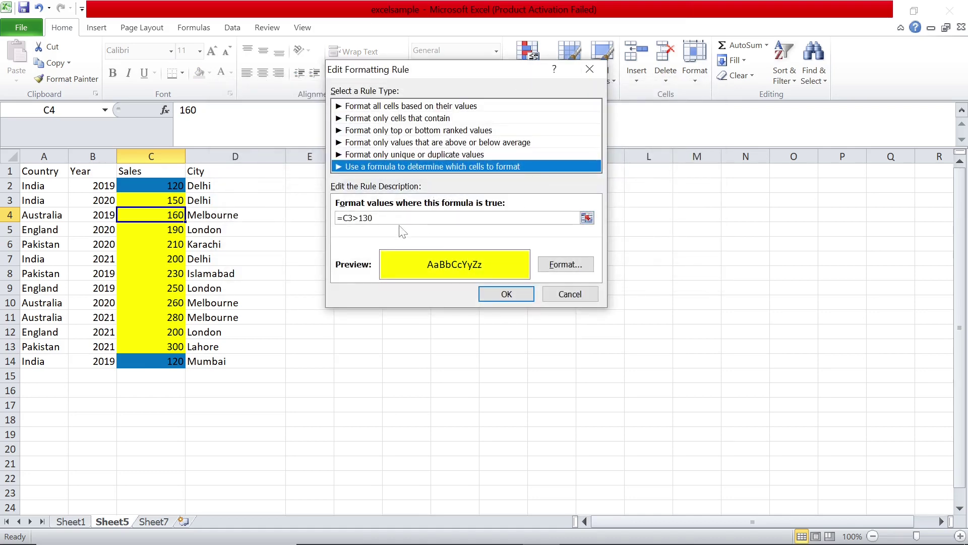
left_click(588, 70)
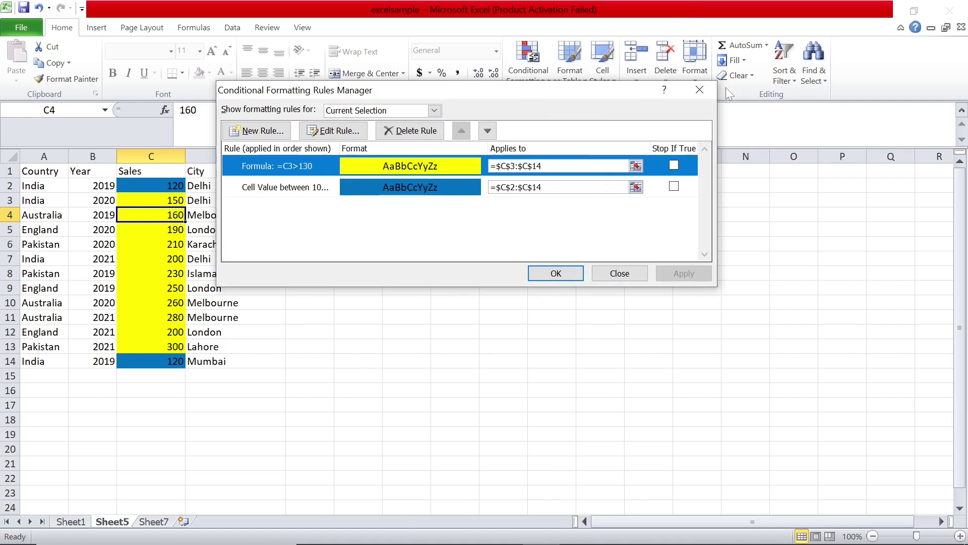
left_click(697, 92)
left_click_drag(177, 196, 153, 344)
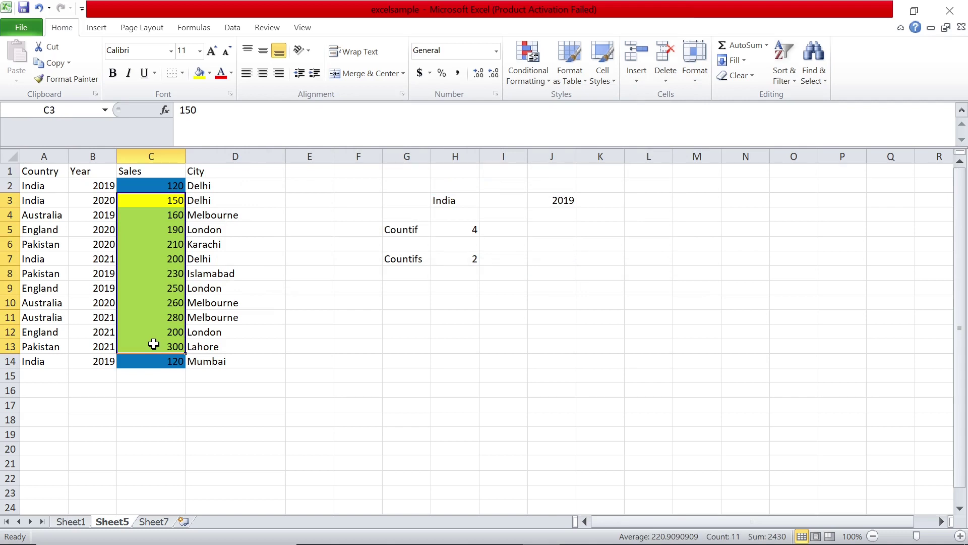
key("Down")
key("Down")
key("Down")
key("Down")
key("Down")
key("Down")
key("Down")
key("Down")
key("Down")
key("Down")
key("Down")
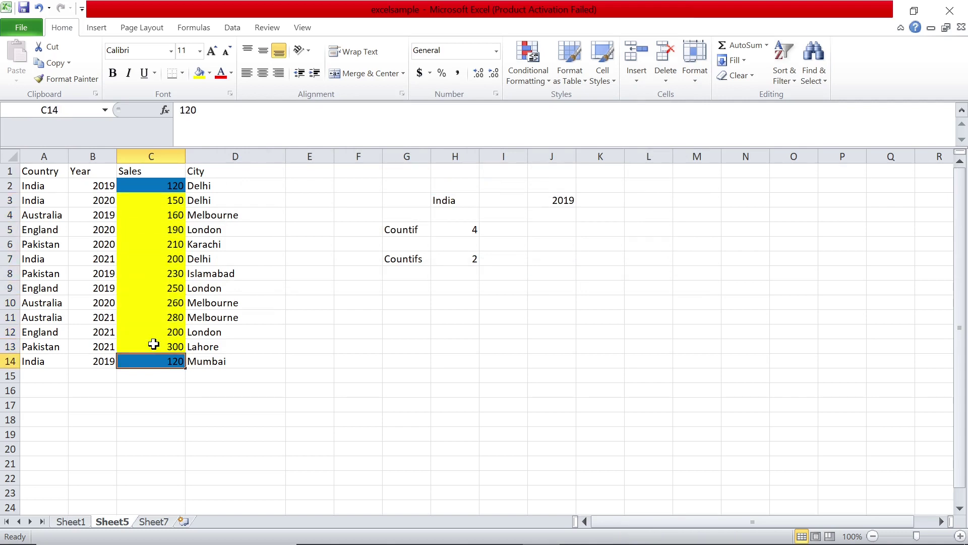
left_click_drag(164, 191, 163, 361)
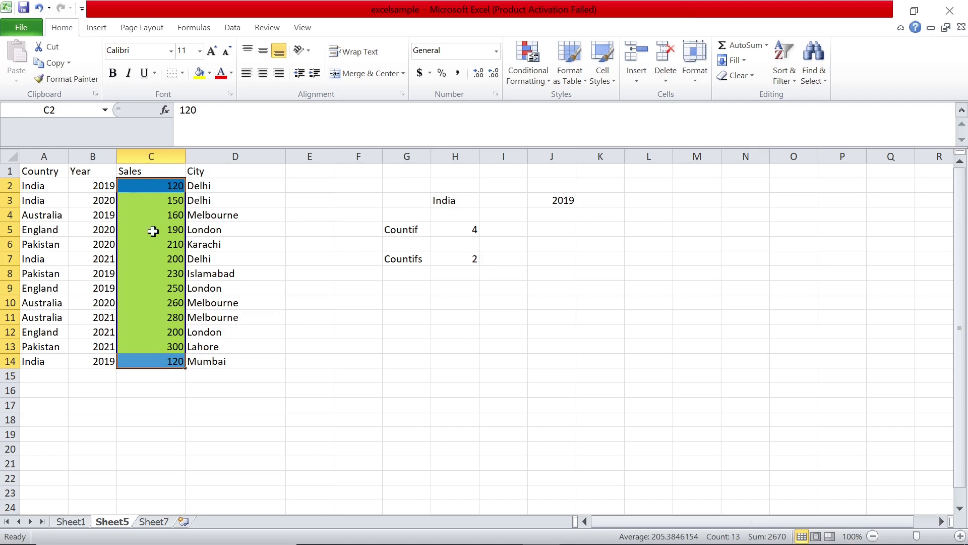
left_click(152, 186)
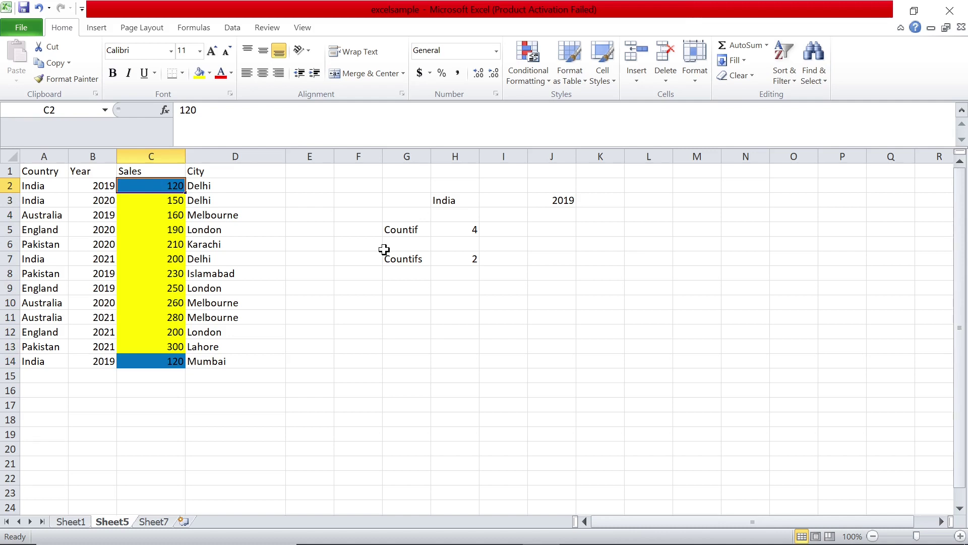
left_click(380, 319)
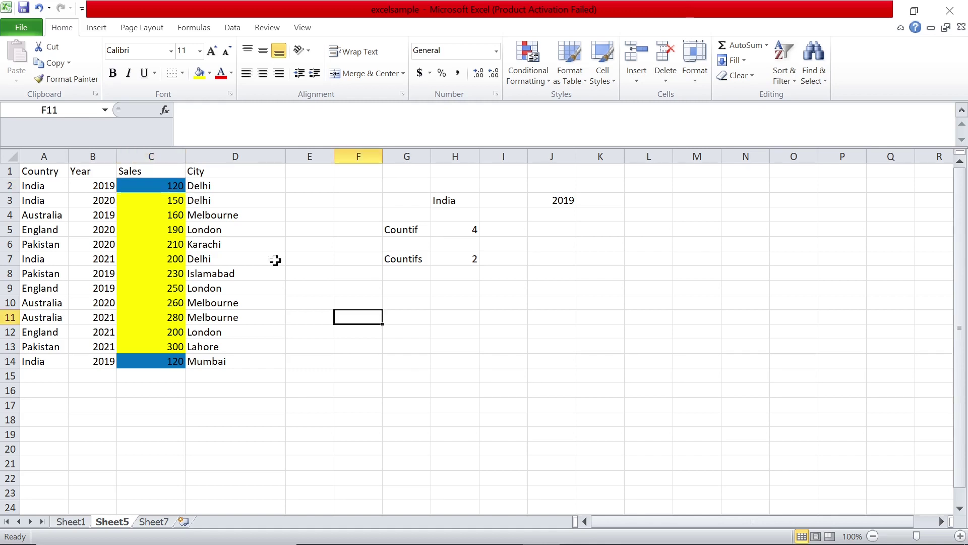